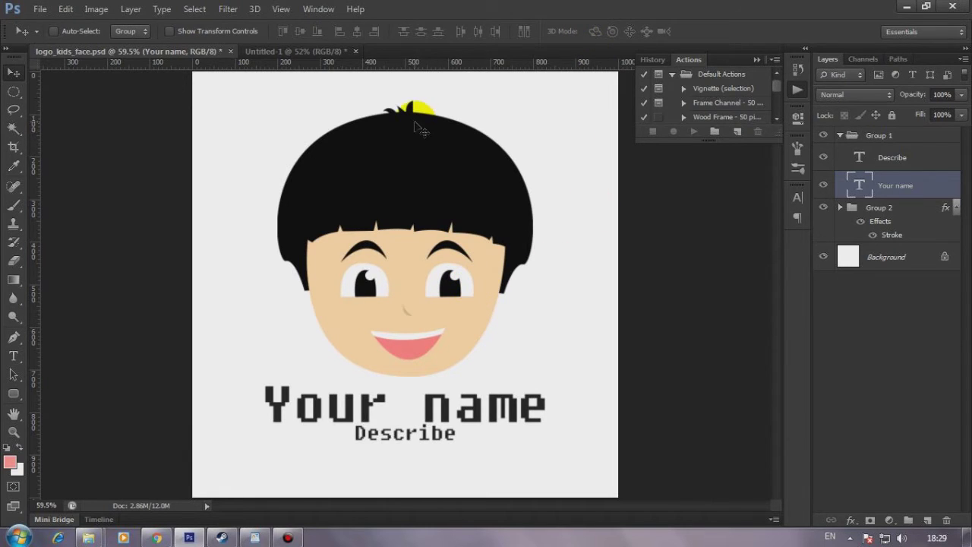
# Step: Switch from the finished kids-face logo to the blank Untitled-1 document
pyautogui.click(277, 51)
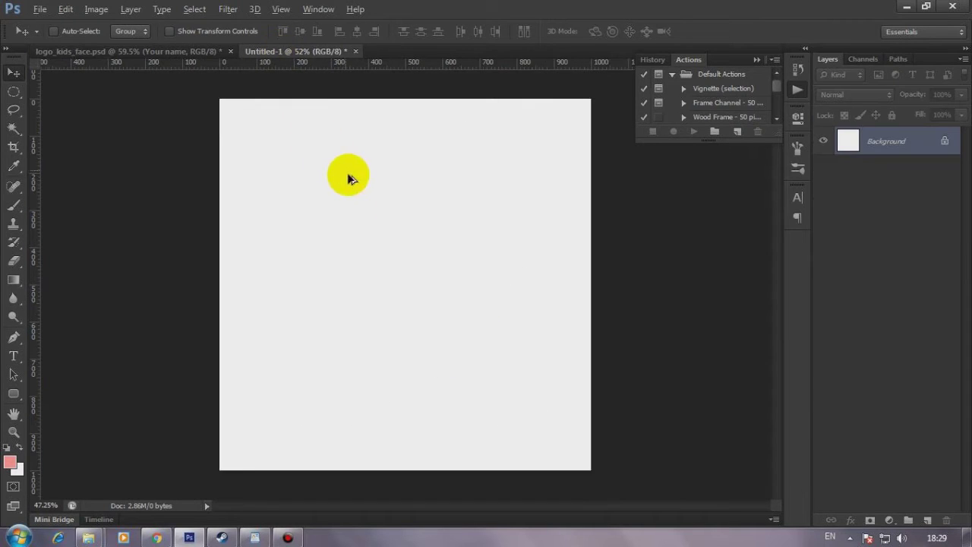
# Step: Discard the old Untitled-1 and create a new 1000 × 1000 px, 72 ppi white canvas
pyautogui.click(362, 51)
pyautogui.click(520, 210)
pyautogui.click(40, 9)
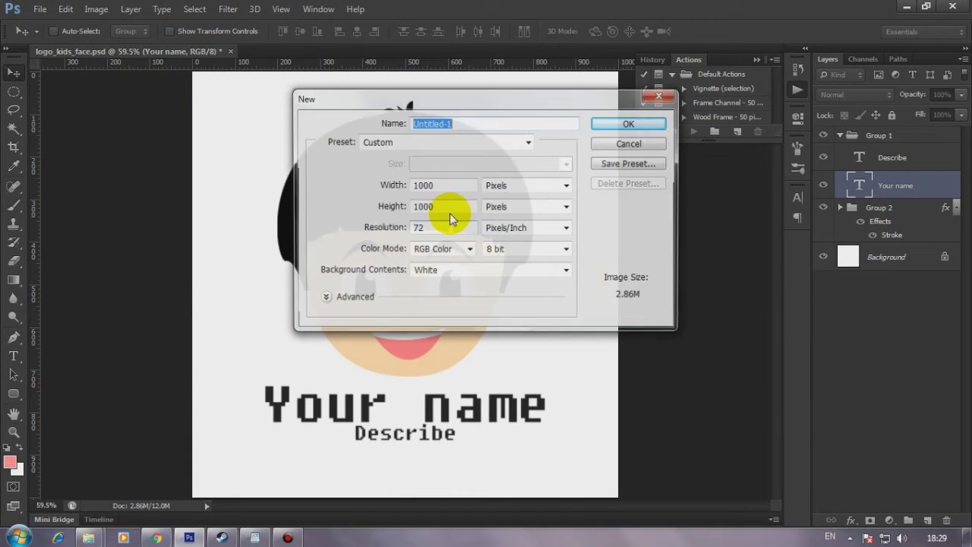
pyautogui.press('Tab')
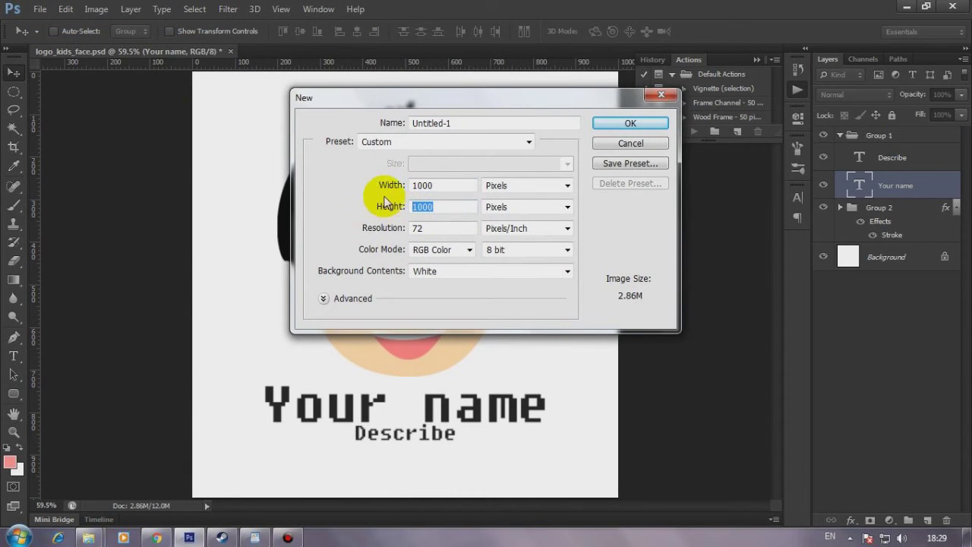
pyautogui.press('Tab')
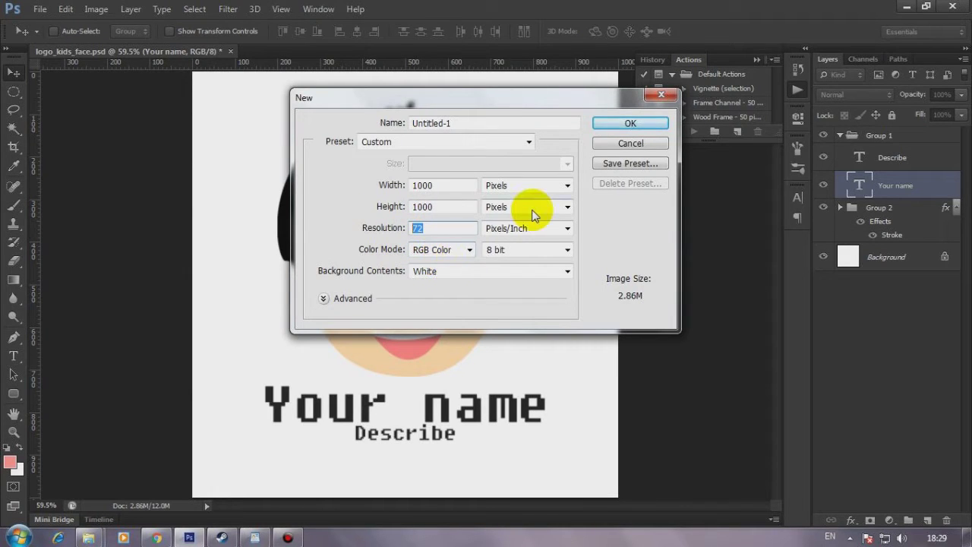
pyautogui.press('Return')
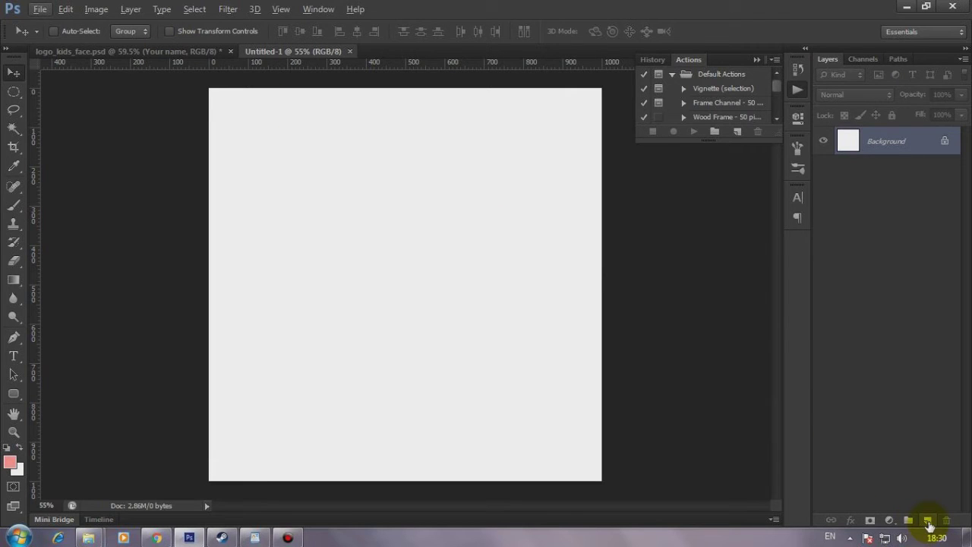
# Step: Add a new layer and sample the skin tone from the finished logo's face
pyautogui.click(927, 522)
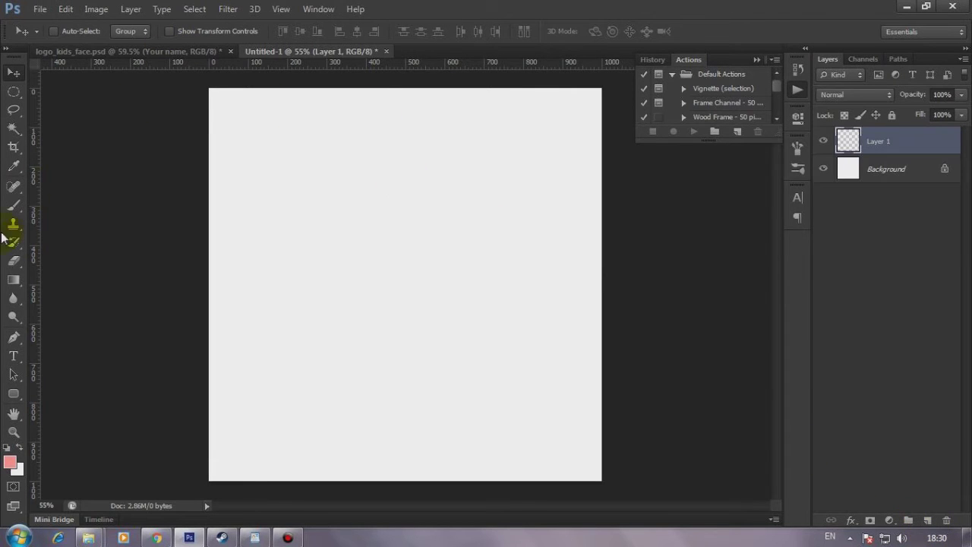
pyautogui.click(17, 338)
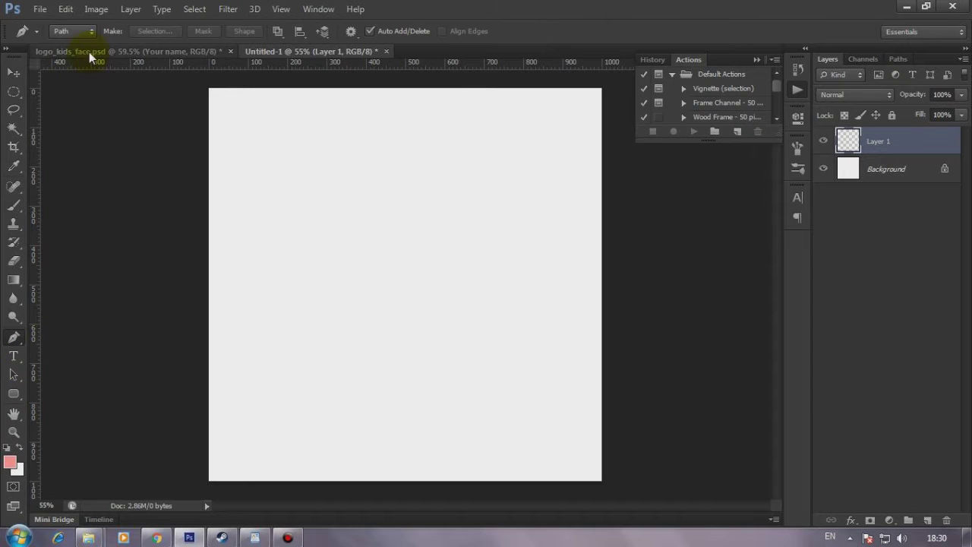
pyautogui.click(89, 52)
pyautogui.press('i')
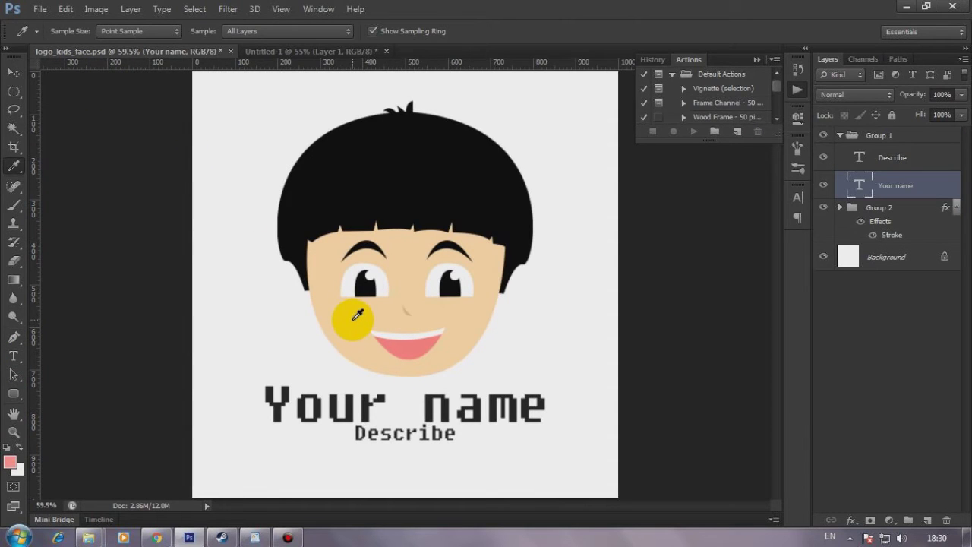
pyautogui.click(346, 292)
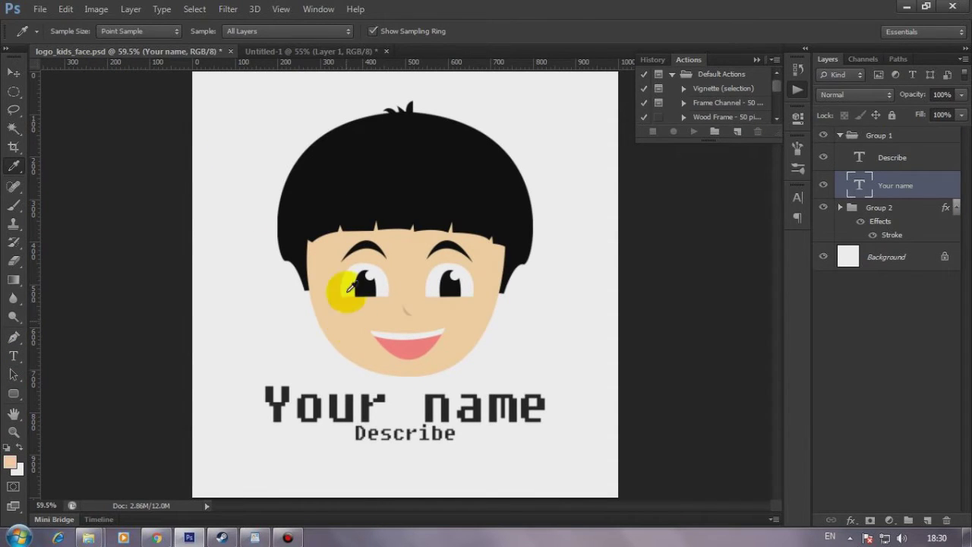
pyautogui.click(315, 51)
pyautogui.press('p')
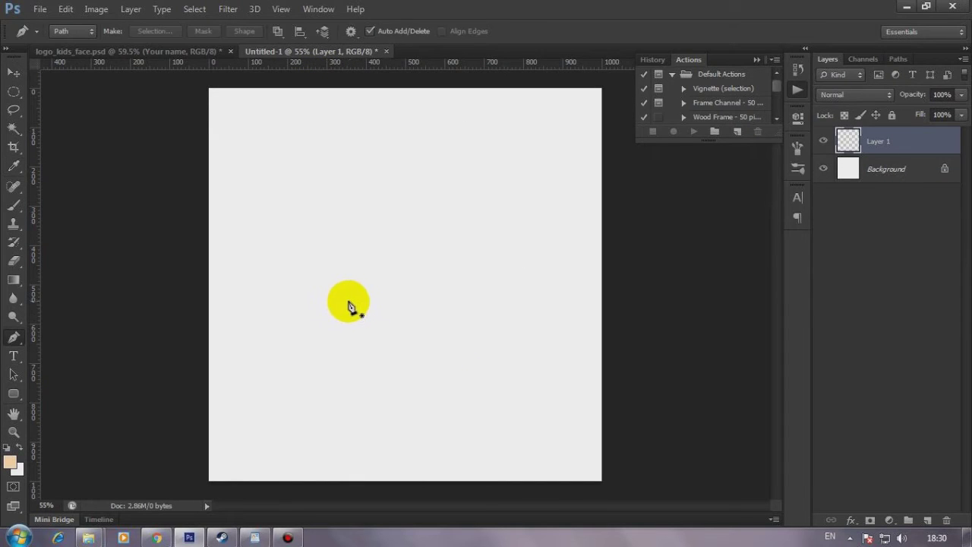
# Step: Pen-draw a closed half-bowl face path with a curved chin
pyautogui.click(311, 243)
pyautogui.click(481, 243)
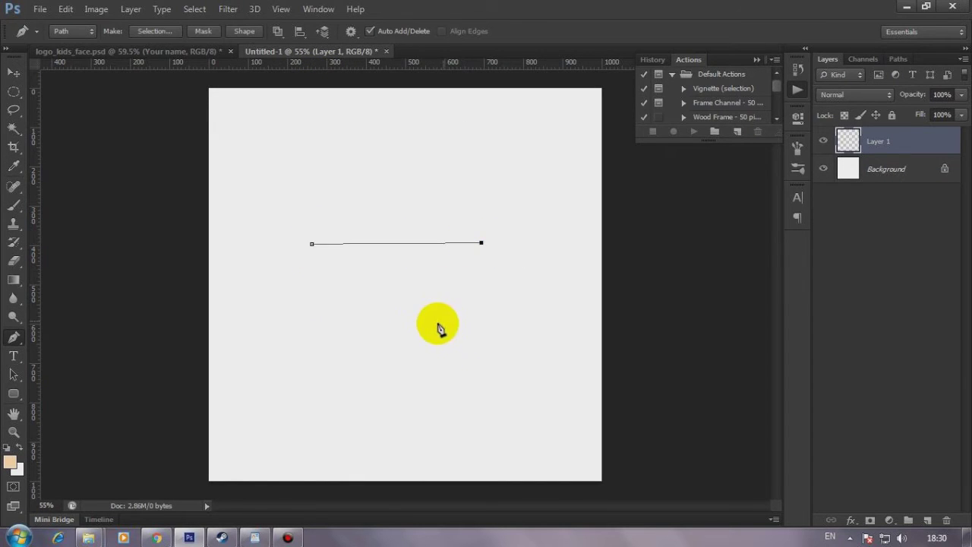
pyautogui.moveTo(403, 349); pyautogui.dragTo(320, 348)
pyautogui.click(312, 244)
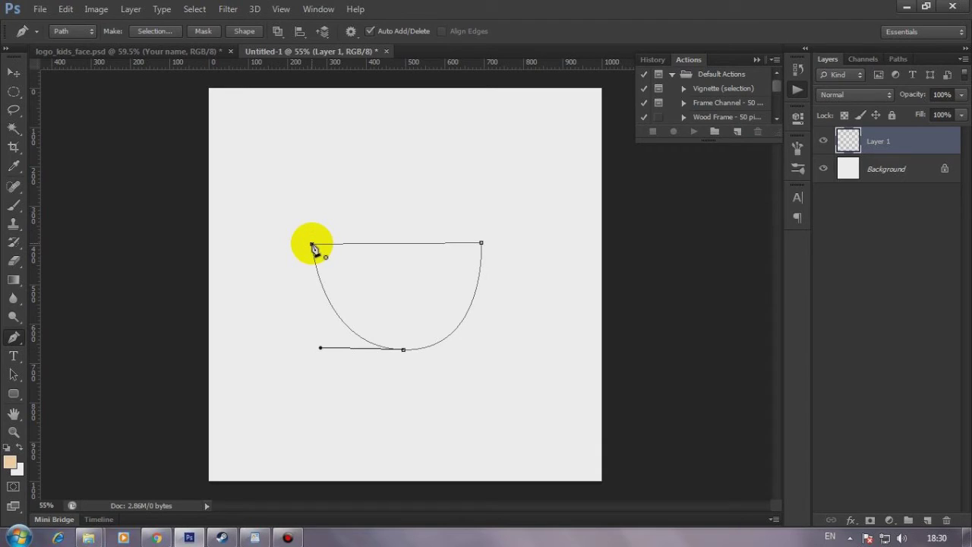
pyautogui.hotkey('ctrl', 'z')
pyautogui.moveTo(403, 349); pyautogui.dragTo(392, 360)
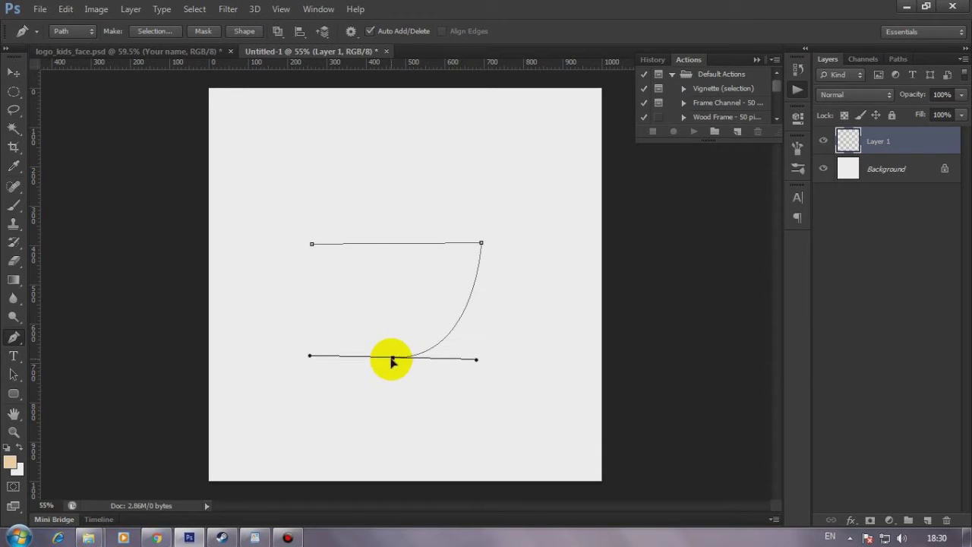
pyautogui.click(312, 245)
# Step: Fill the face path with the sampled peach skin tone
pyautogui.rightClick(425, 202)
pyautogui.click(452, 275)
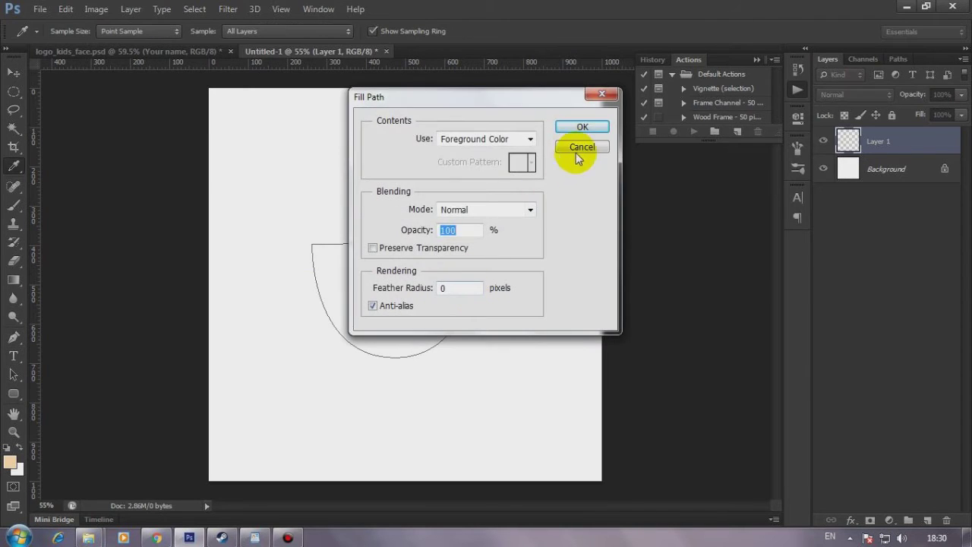
pyautogui.click(577, 146)
pyautogui.rightClick(439, 183)
pyautogui.click(494, 269)
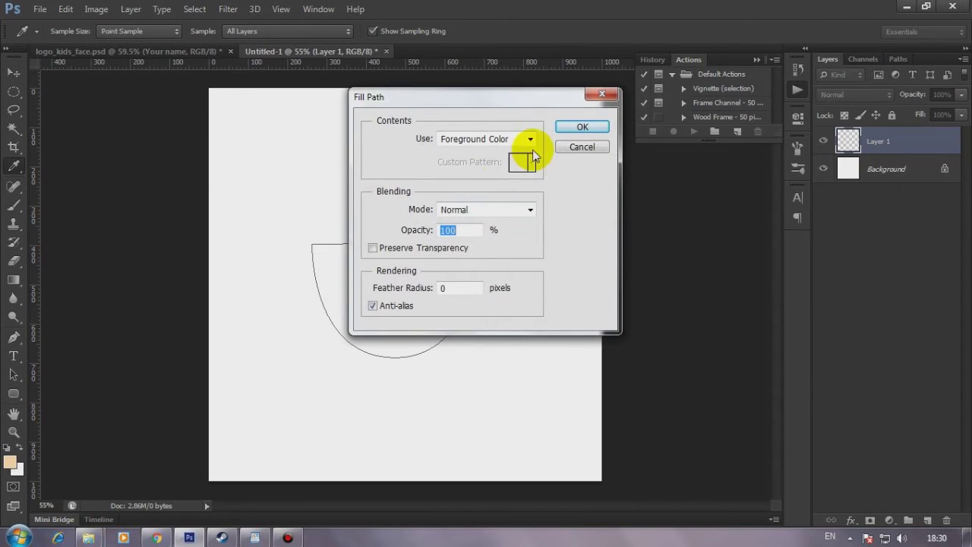
pyautogui.click(581, 127)
# Step: Delete the face path and its leftover outline
pyautogui.rightClick(443, 172)
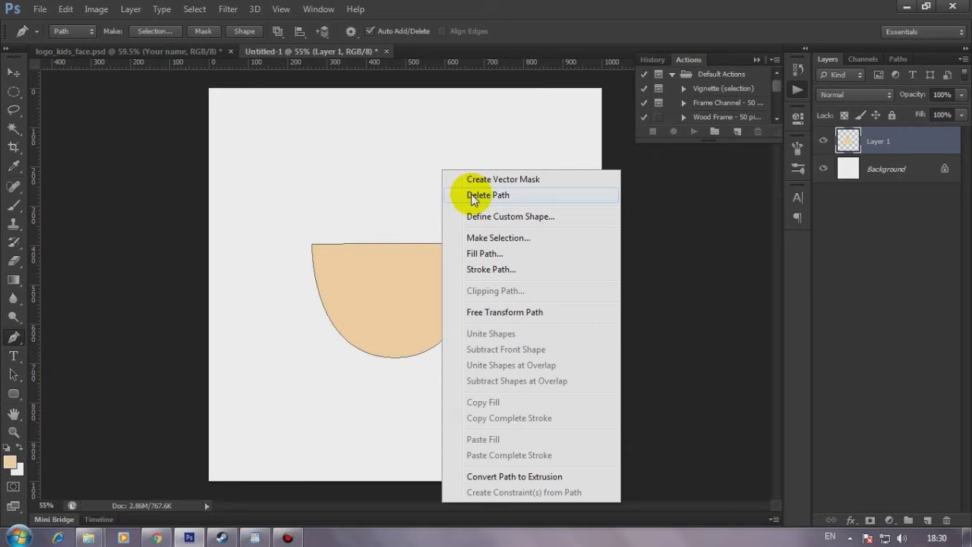
pyautogui.click(472, 196)
pyautogui.scroll(2, 437, 262)
pyautogui.scroll(3, 441, 251)
pyautogui.scroll(-2, 452, 233)
pyautogui.scroll(2, 555, 230)
pyautogui.scroll(2, 575, 238)
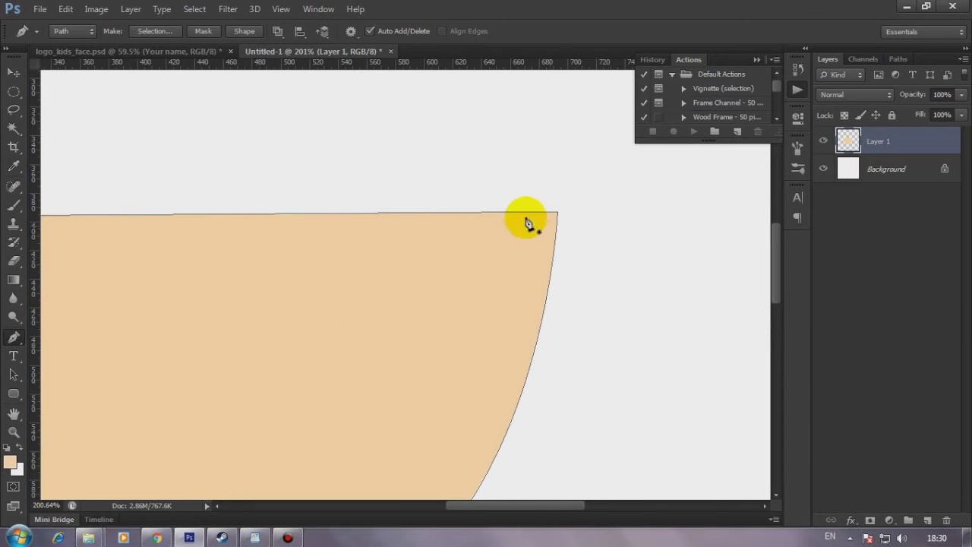
pyautogui.scroll(1, 505, 237)
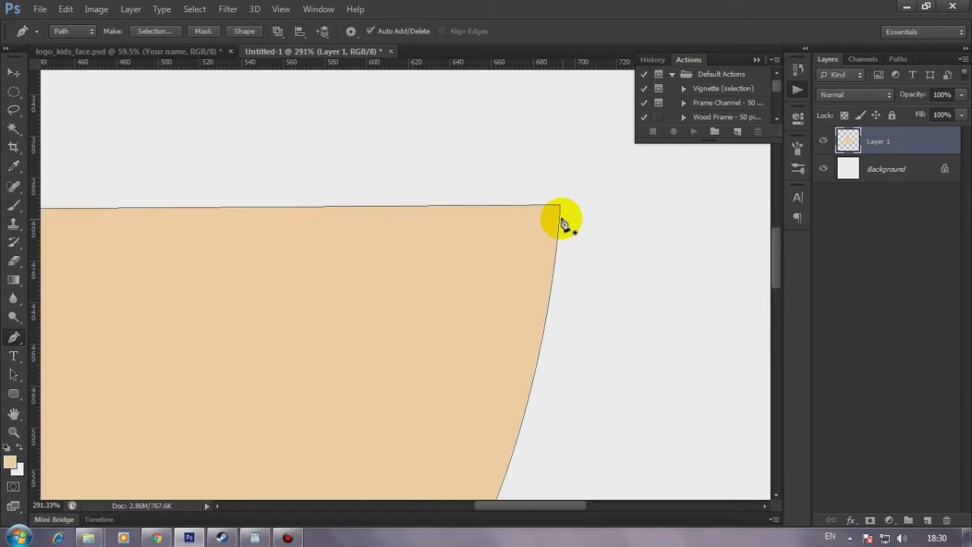
pyautogui.scroll(-4, 582, 238)
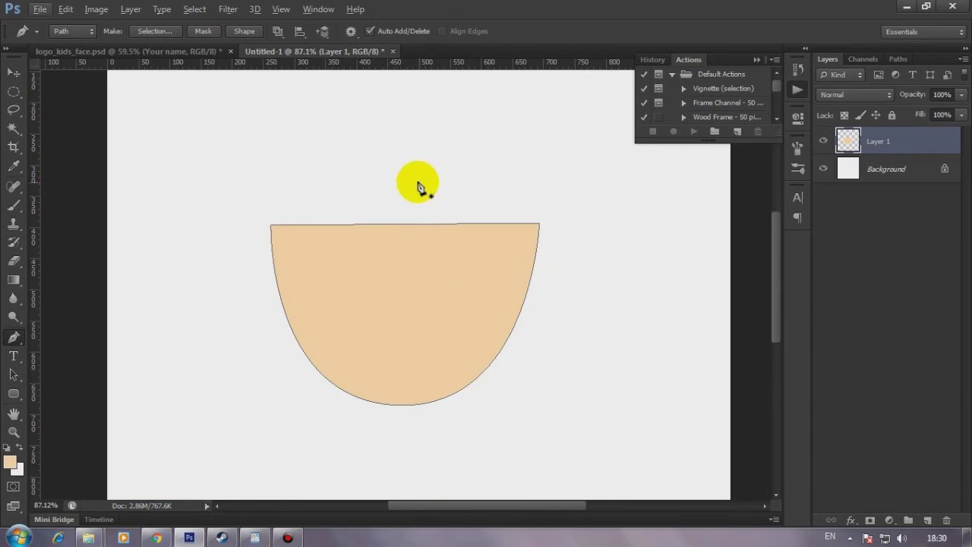
pyautogui.rightClick(419, 184)
pyautogui.click(445, 205)
pyautogui.scroll(-2, 445, 221)
pyautogui.scroll(-1, 320, 236)
pyautogui.scroll(1, 320, 236)
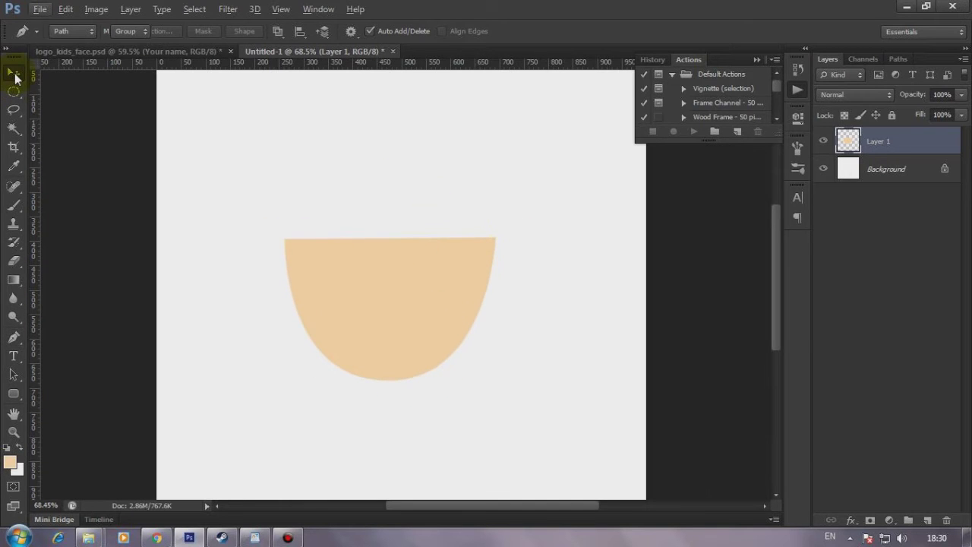
# Step: Nudge the face shape up and right, then add another empty layer
pyautogui.click(14, 73)
pyautogui.moveTo(361, 267); pyautogui.dragTo(368, 259)
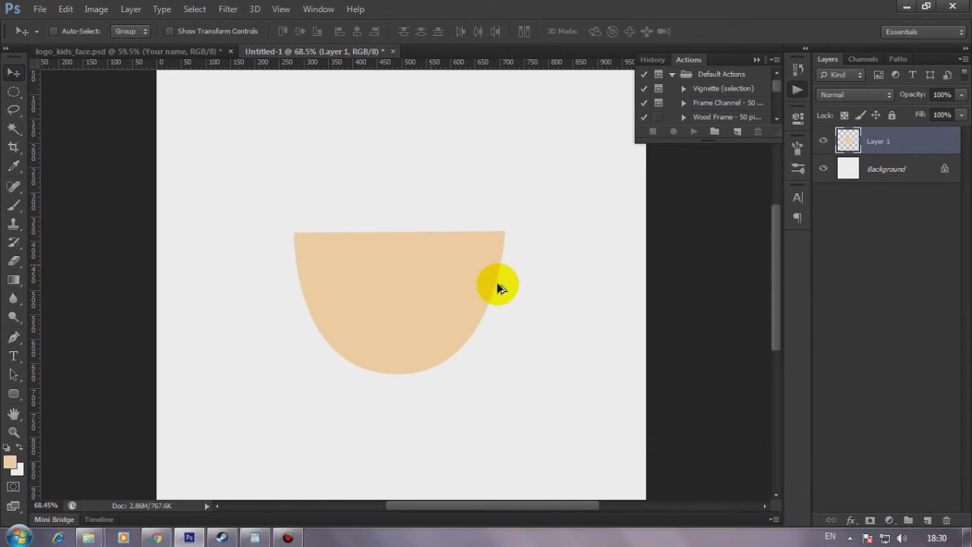
pyautogui.scroll(-2, 506, 304)
pyautogui.scroll(3, 532, 342)
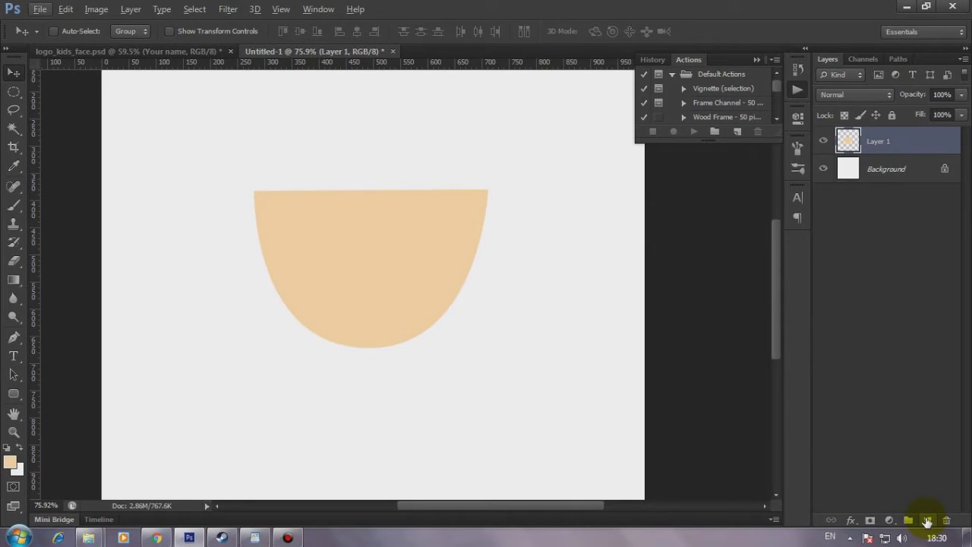
pyautogui.click(927, 521)
# Step: Set the foreground colour to black and check the reference logo's fringe
pyautogui.click(14, 338)
pyautogui.click(11, 461)
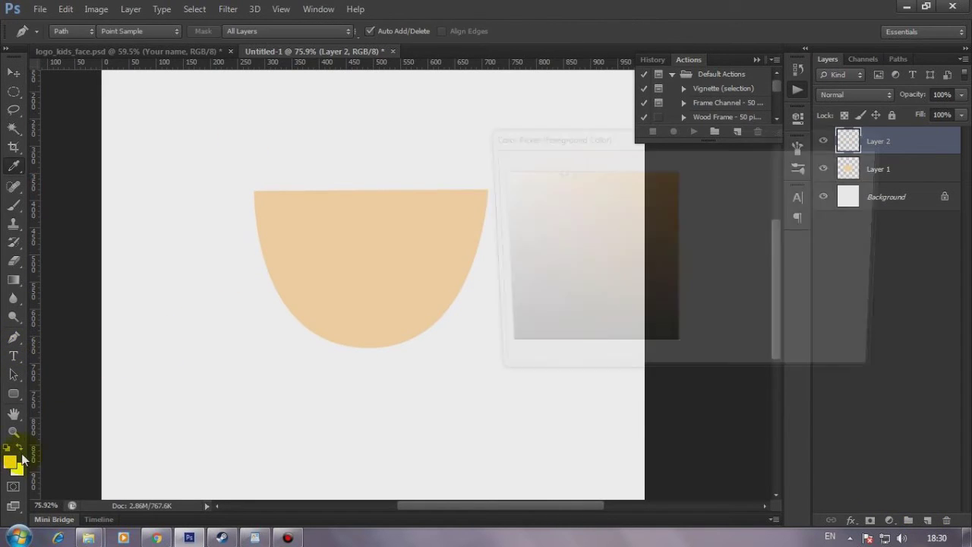
pyautogui.moveTo(512, 335); pyautogui.dragTo(486, 369)
pyautogui.press('Return')
pyautogui.click(177, 53)
pyautogui.scroll(1, 349, 281)
pyautogui.scroll(3, 319, 243)
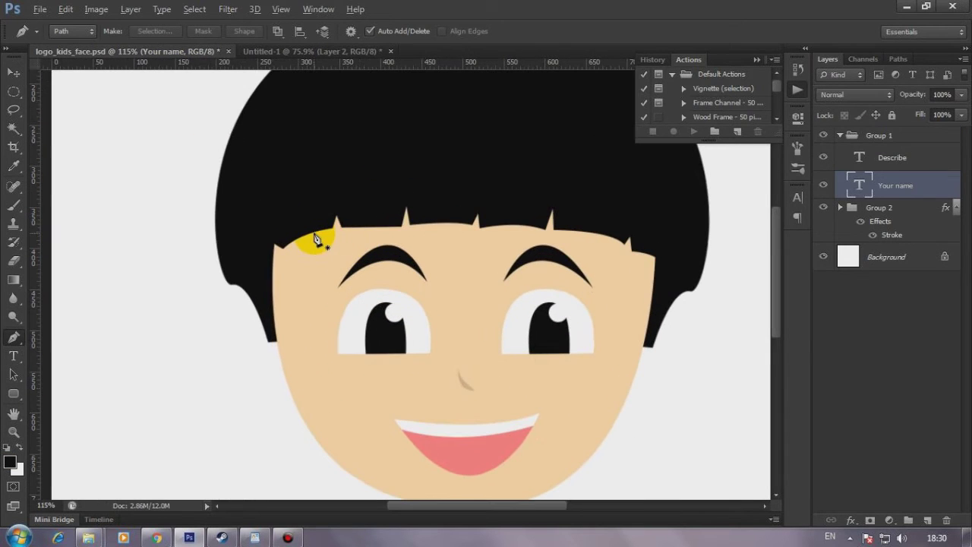
pyautogui.scroll(-1, 364, 217)
pyautogui.click(312, 51)
pyautogui.scroll(1, 387, 178)
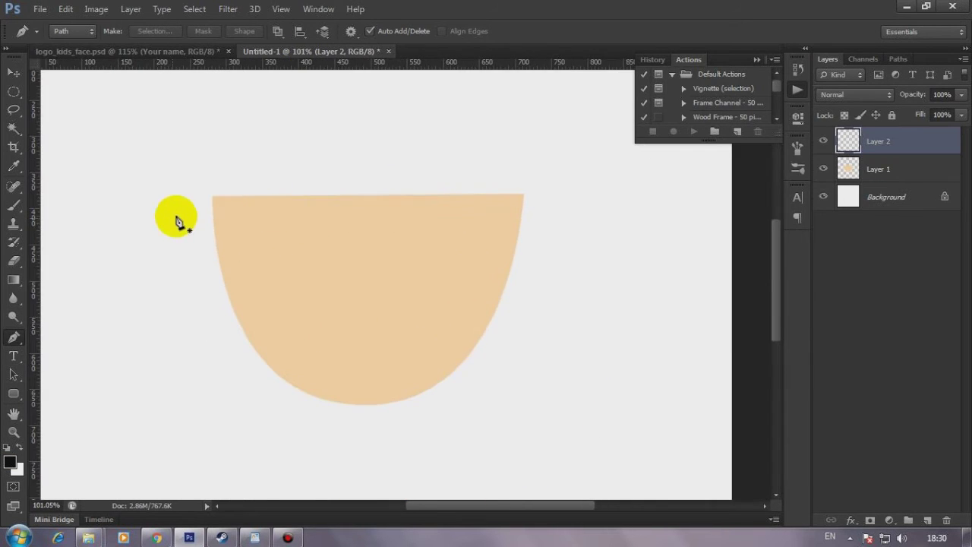
pyautogui.scroll(1, 176, 222)
# Step: Pen-draw the left part of the fringe outline with upward-pointing spikes
pyautogui.moveTo(218, 213); pyautogui.dragTo(257, 213)
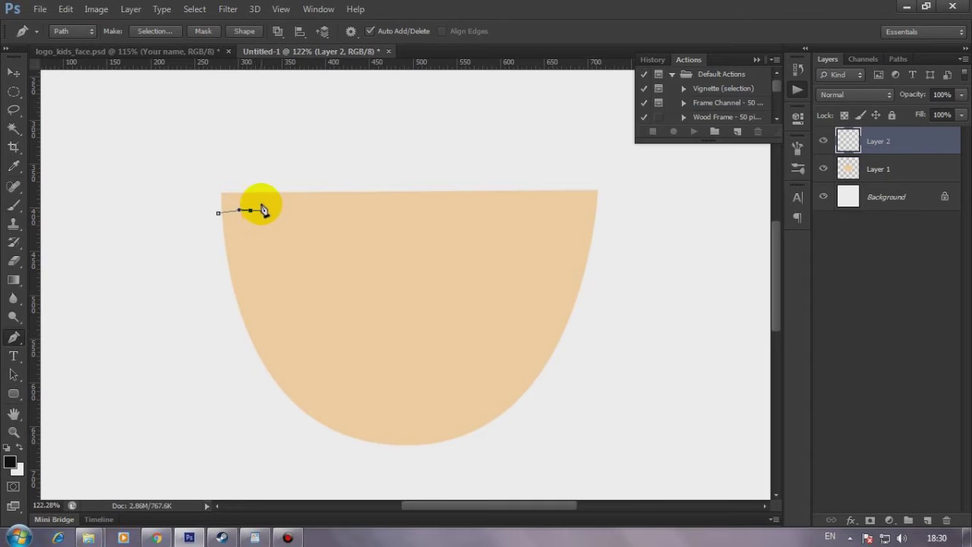
pyautogui.scroll(2, 255, 208)
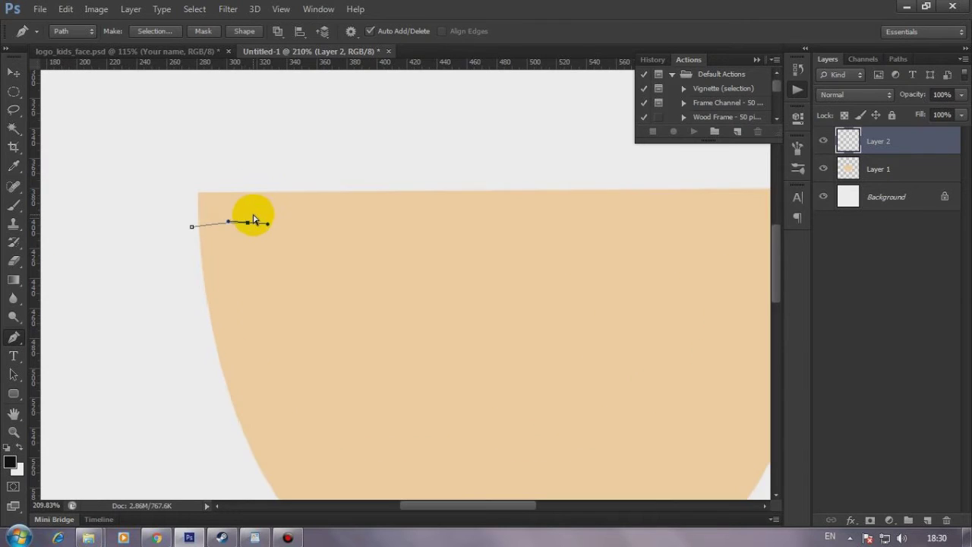
pyautogui.moveTo(248, 223); pyautogui.dragTo(249, 200)
pyautogui.click(257, 223)
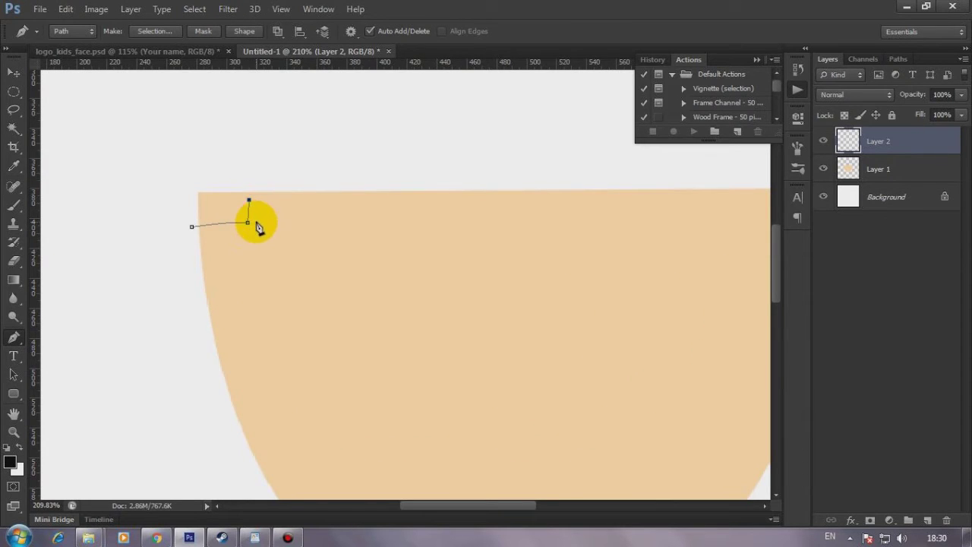
pyautogui.moveTo(323, 238); pyautogui.dragTo(314, 199)
pyautogui.click(322, 227)
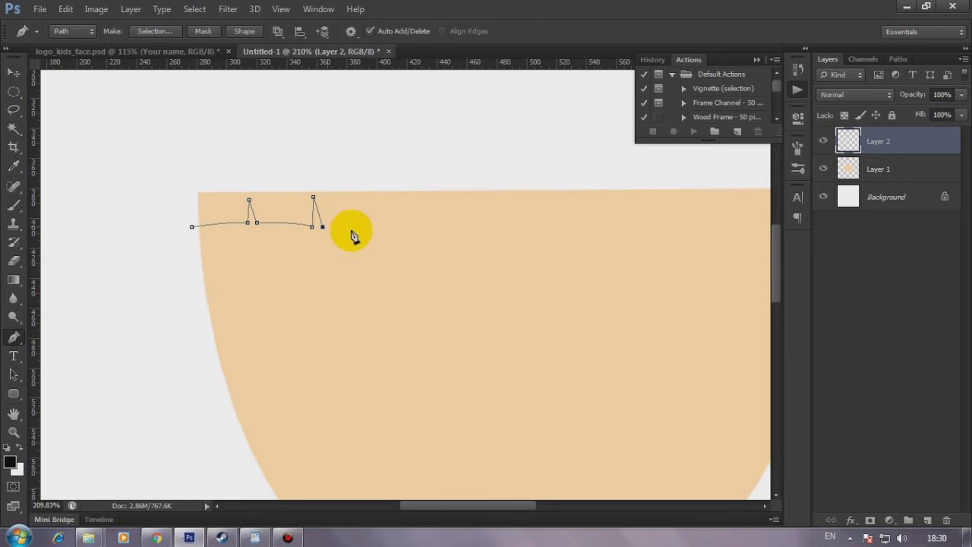
pyautogui.moveTo(427, 236); pyautogui.dragTo(423, 208)
pyautogui.scroll(1, 424, 250)
pyautogui.scroll(-1, 425, 235)
pyautogui.scroll(2, 431, 230)
pyautogui.scroll(1, 431, 239)
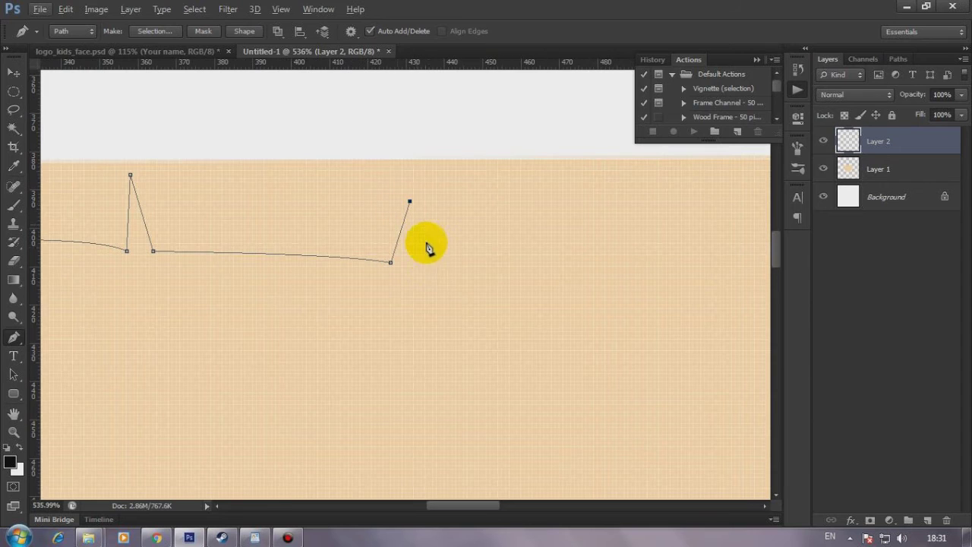
pyautogui.hotkey('ctrl', 'z')
pyautogui.moveTo(433, 255); pyautogui.dragTo(435, 276)
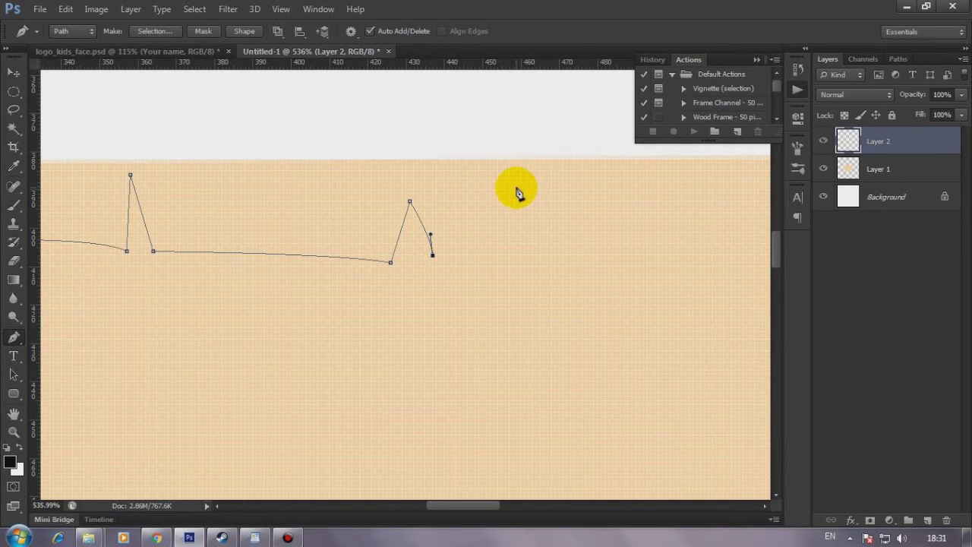
pyautogui.keyDown('alt'); pyautogui.scroll(-3, 554, 270); pyautogui.keyUp('alt')
pyautogui.keyDown('alt'); pyautogui.scroll(-3, 543, 272); pyautogui.keyUp('alt')
pyautogui.scroll(-2, 539, 272)
pyautogui.scroll(2, 622, 276)
# Step: Continue the spiky fringe outline to the right edge and close it across the top
pyautogui.moveTo(485, 259); pyautogui.dragTo(505, 266)
pyautogui.click(489, 243)
pyautogui.click(493, 262)
pyautogui.moveTo(604, 261)
pyautogui.mouseDown()
pyautogui.moveTo(626, 270)
pyautogui.moveTo(685, 264)
pyautogui.mouseUp()
pyautogui.click(611, 243)
pyautogui.click(614, 262)
pyautogui.click(678, 255)
pyautogui.click(681, 243)
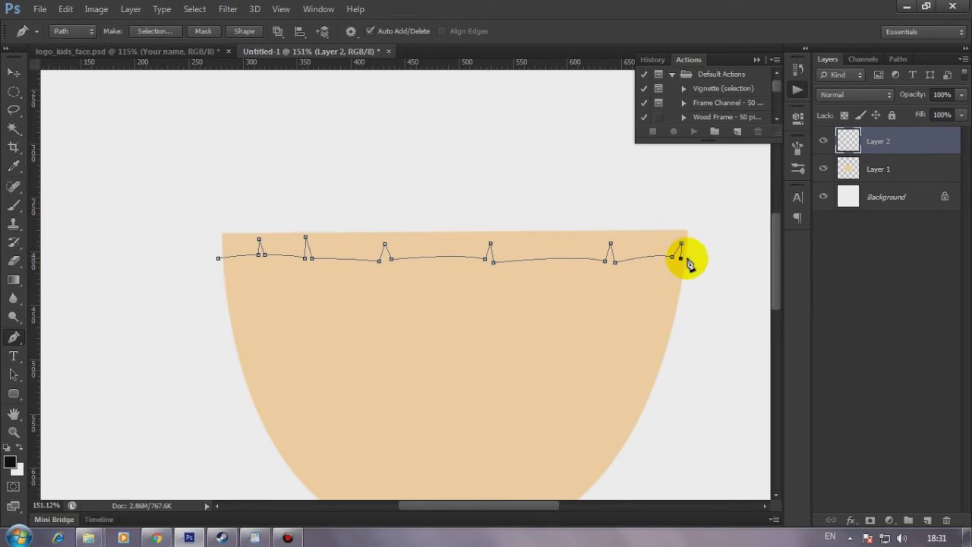
pyautogui.moveTo(687, 260); pyautogui.dragTo(699, 261)
pyautogui.click(695, 197)
pyautogui.moveTo(503, 190); pyautogui.dragTo(461, 189)
pyautogui.click(346, 190)
pyautogui.click(262, 190)
pyautogui.click(229, 201)
pyautogui.moveTo(213, 216); pyautogui.dragTo(213, 225)
pyautogui.click(219, 260)
# Step: Fill the closed fringe path with black
pyautogui.rightClick(260, 225)
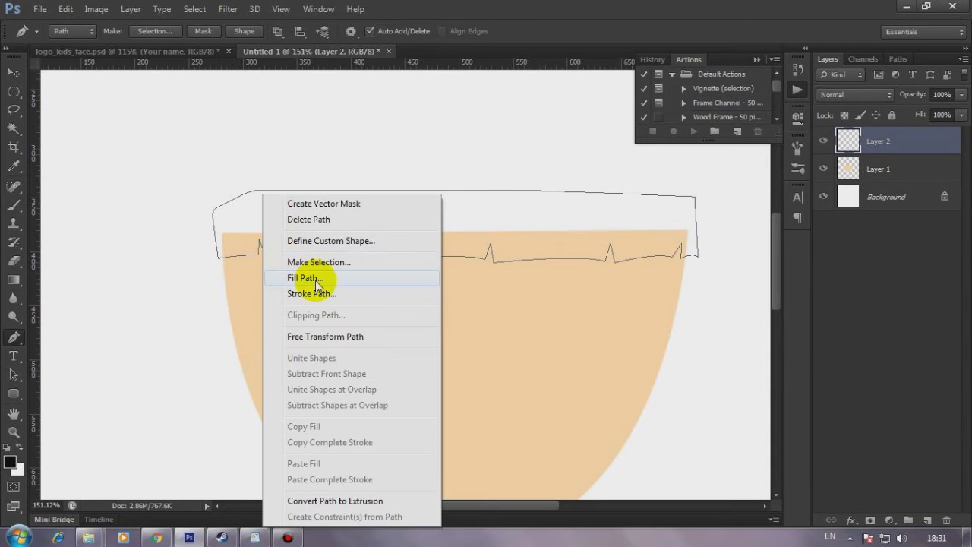
pyautogui.click(316, 285)
pyautogui.click(391, 217)
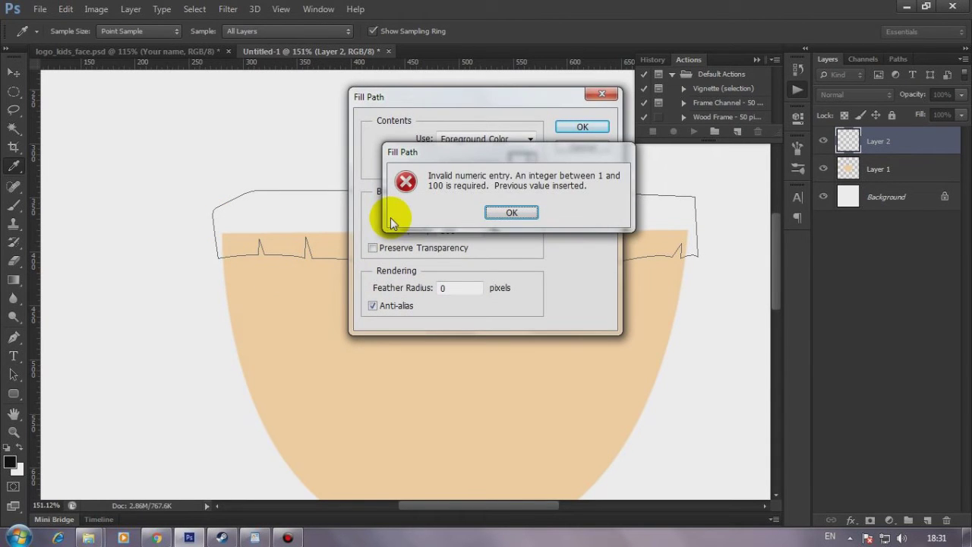
pyautogui.click(512, 213)
pyautogui.click(591, 127)
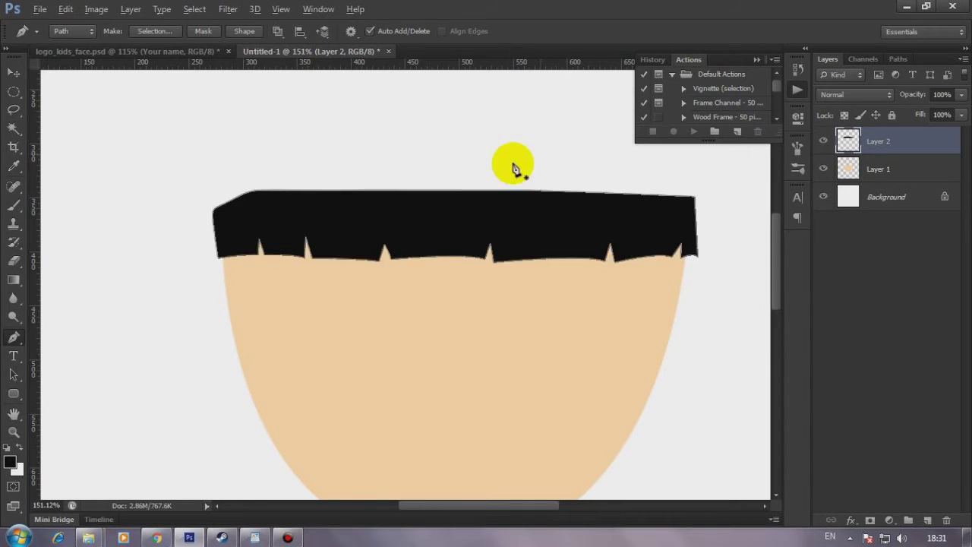
# Step: Delete the fringe path and make Layer 1 active
pyautogui.scroll(-5, 433, 160)
pyautogui.rightClick(434, 158)
pyautogui.click(451, 189)
pyautogui.scroll(3, 453, 201)
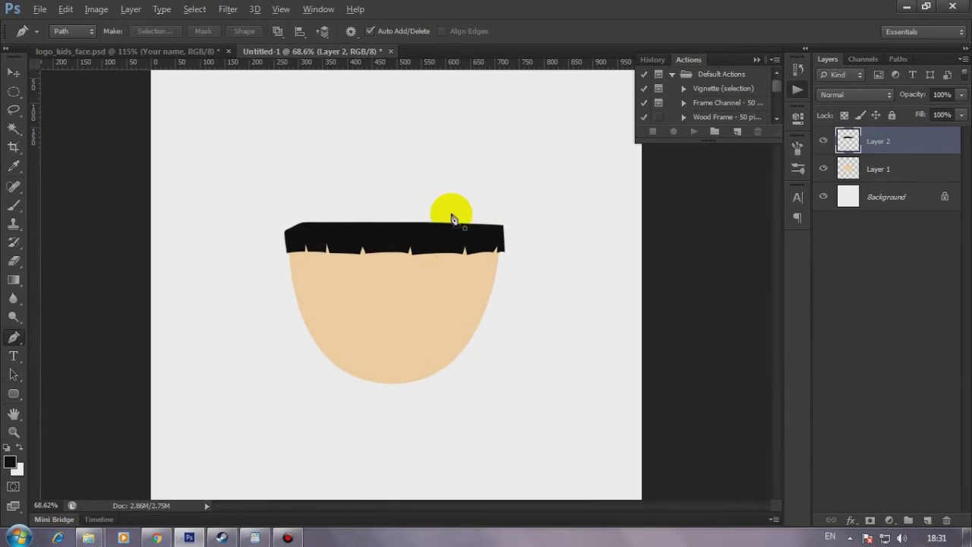
pyautogui.scroll(3, 451, 210)
pyautogui.scroll(2, 408, 260)
pyautogui.scroll(-3, 347, 221)
pyautogui.scroll(2, 367, 211)
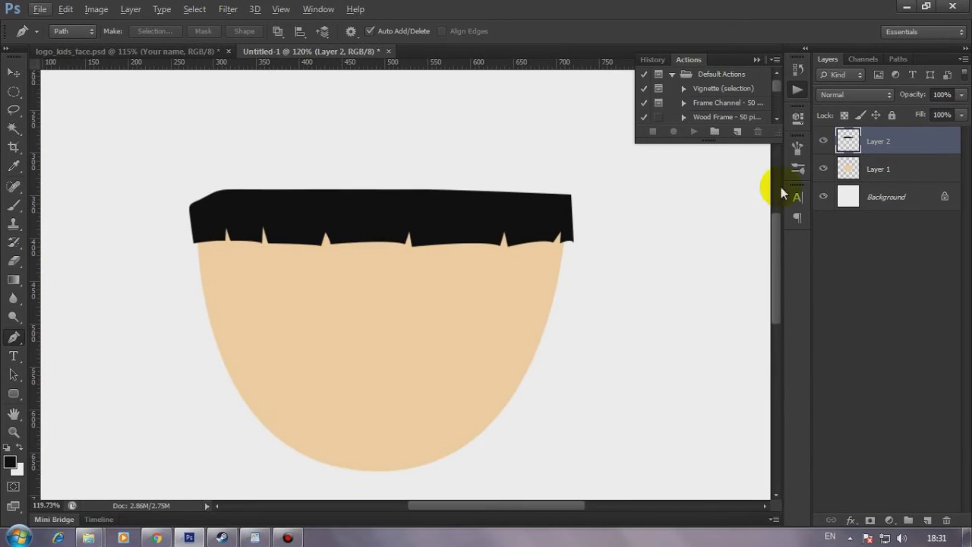
pyautogui.click(877, 173)
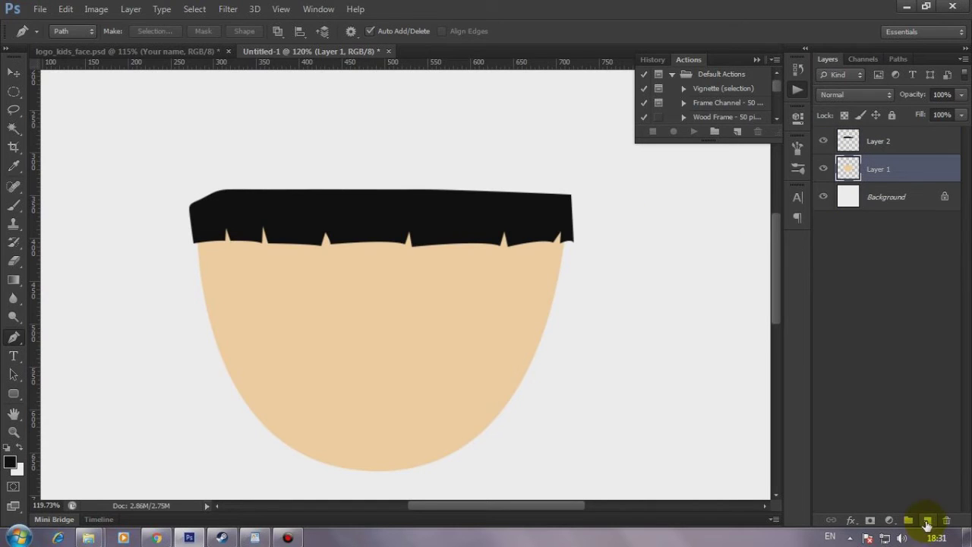
# Step: Add Layer 3 beneath the face layer and pen-draw the left hair outline
pyautogui.click(927, 524)
pyautogui.moveTo(883, 174); pyautogui.dragTo(885, 203)
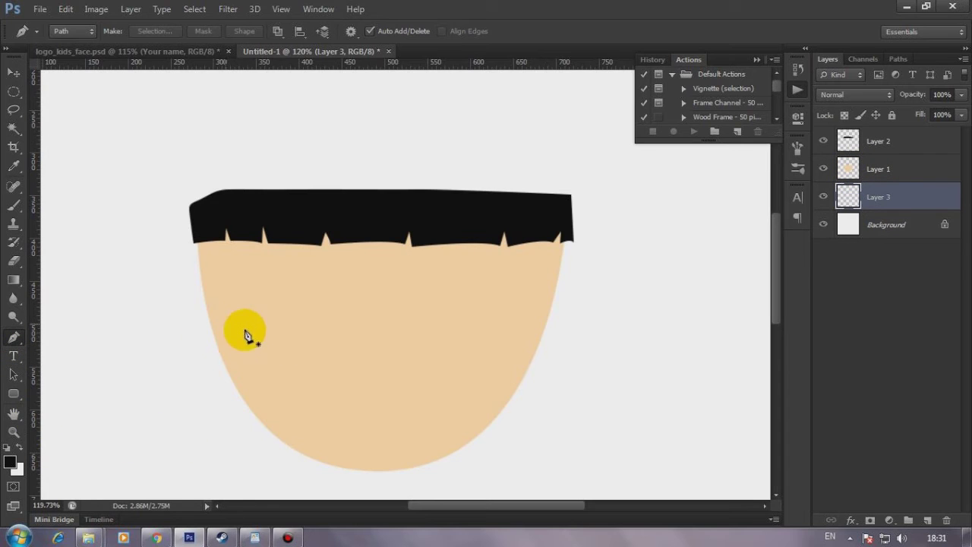
pyautogui.click(225, 335)
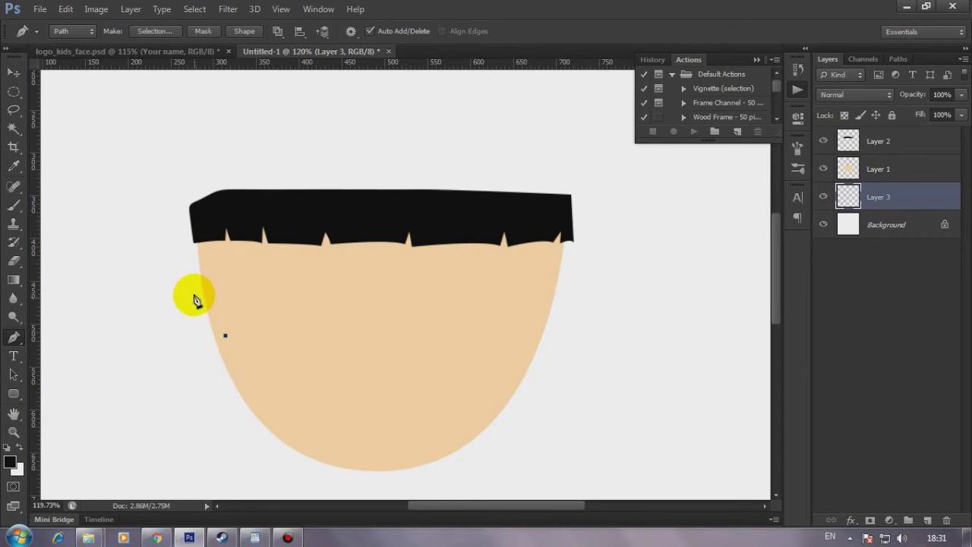
pyautogui.click(201, 335)
pyautogui.moveTo(172, 243)
pyautogui.mouseDown()
pyautogui.moveTo(148, 240)
pyautogui.moveTo(174, 243)
pyautogui.mouseUp()
pyautogui.scroll(-3, 239, 189)
pyautogui.moveTo(314, 193); pyautogui.dragTo(429, 196)
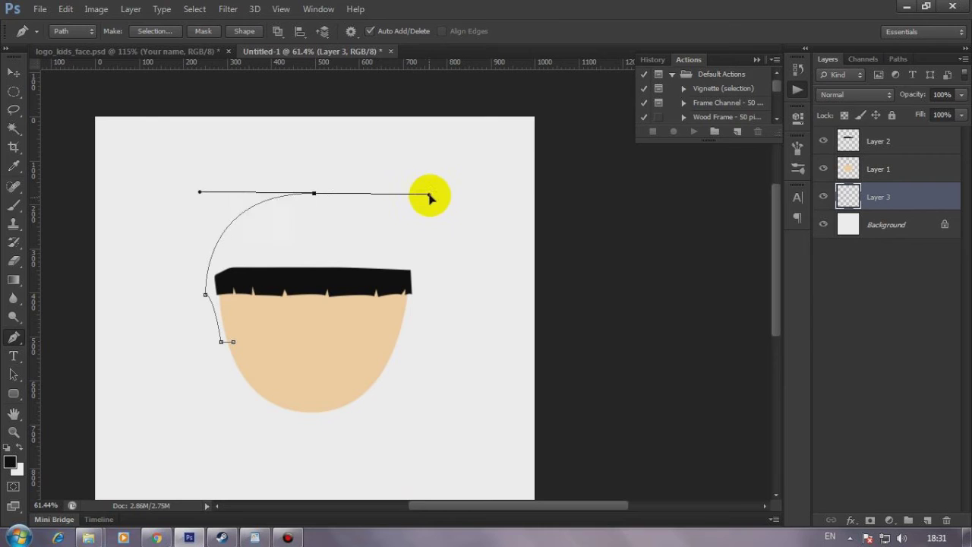
pyautogui.keyDown('alt'); pyautogui.click(315, 193); pyautogui.keyUp('alt')
pyautogui.click(305, 337)
pyautogui.click(222, 341)
# Step: Fill the left hair outline with black and delete the path
pyautogui.rightClick(287, 240)
pyautogui.click(332, 293)
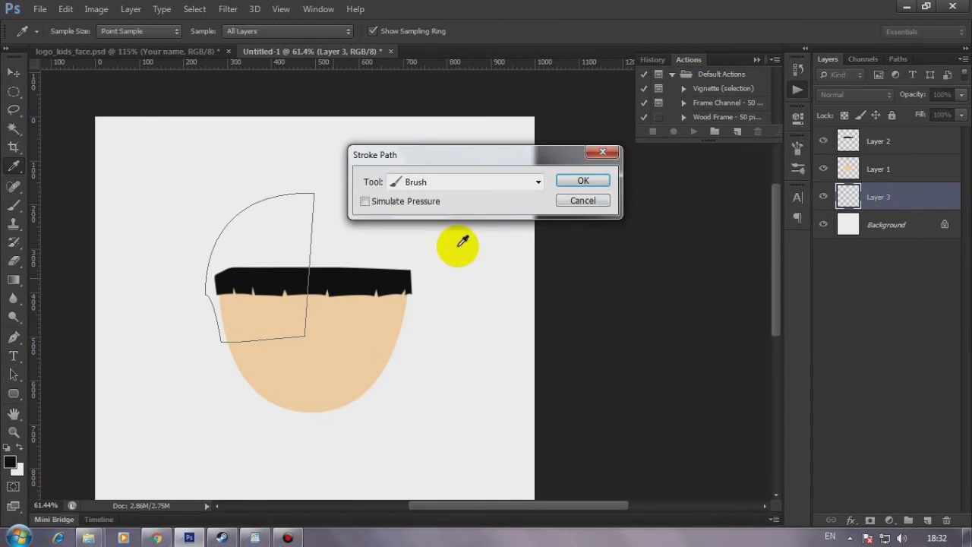
pyautogui.click(581, 200)
pyautogui.rightClick(281, 224)
pyautogui.click(334, 277)
pyautogui.press('Return')
pyautogui.rightClick(324, 211)
pyautogui.click(357, 219)
pyautogui.scroll(-2, 348, 239)
pyautogui.scroll(3, 348, 239)
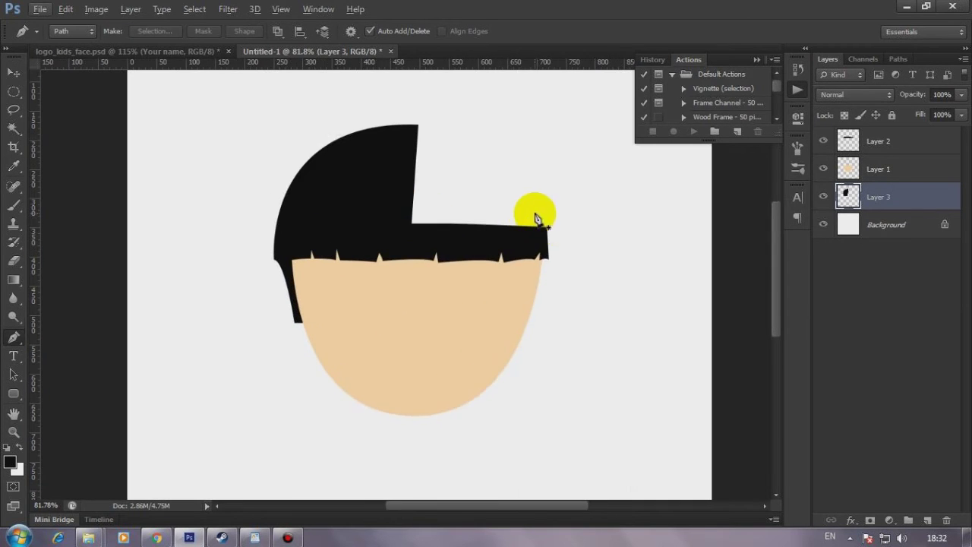
pyautogui.click(13, 72)
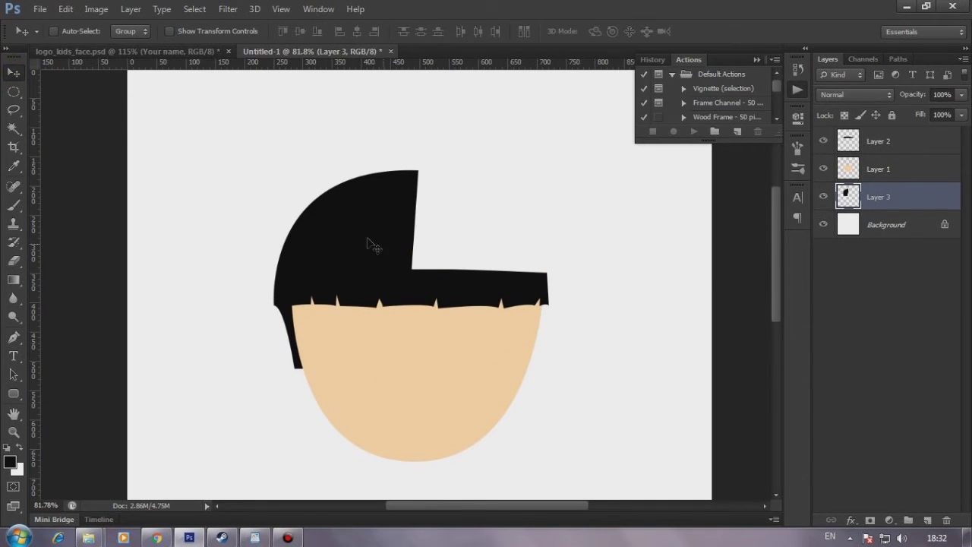
# Step: Duplicate Layer 3, flip it horizontally onto the head's right side, and select both hair layers
pyautogui.moveTo(372, 240); pyautogui.dragTo(491, 265)
pyautogui.hotkey('ctrl', 'z')
pyautogui.keyDown('alt'); pyautogui.click(439, 307); pyautogui.keyUp('alt')
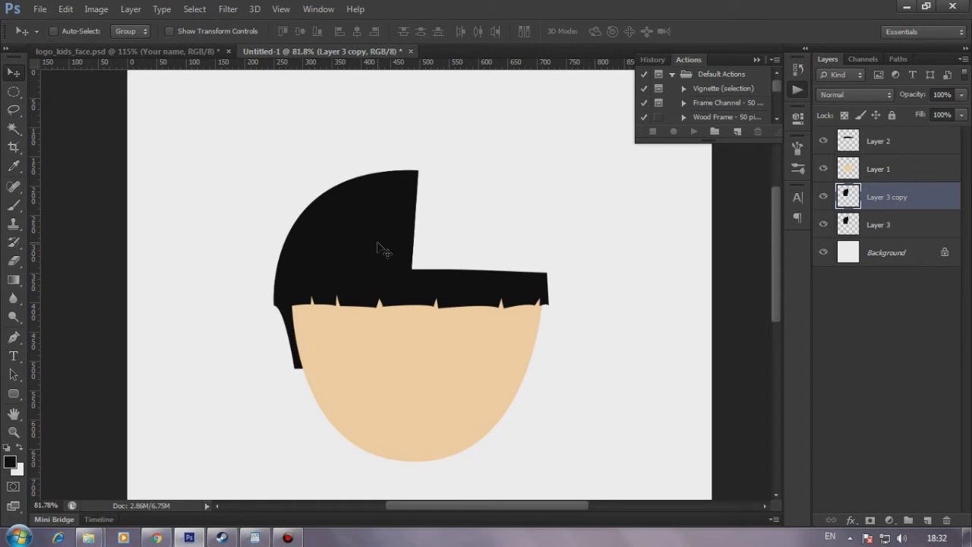
pyautogui.hotkey('ctrl', 't')
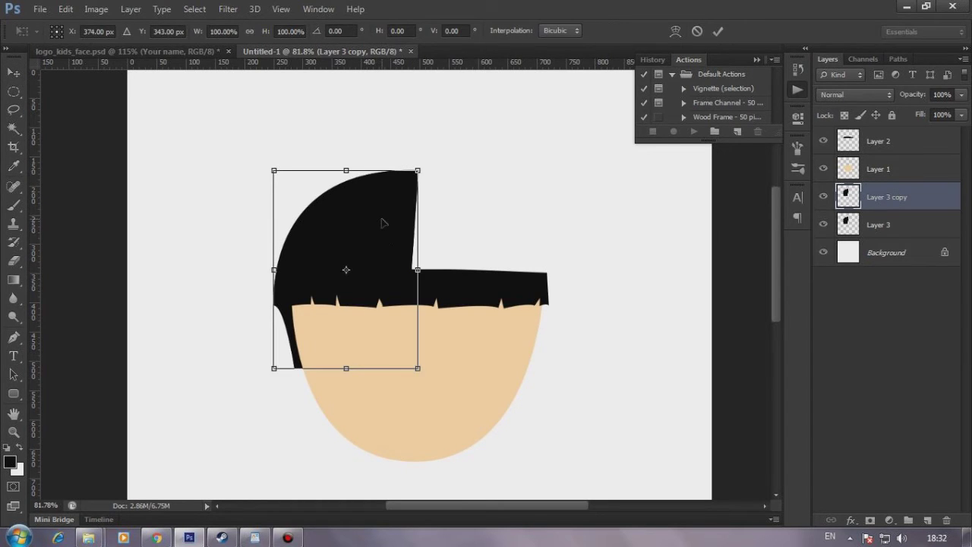
pyautogui.rightClick(383, 222)
pyautogui.click(413, 431)
pyautogui.moveTo(386, 310)
pyautogui.mouseDown()
pyautogui.moveTo(532, 253)
pyautogui.moveTo(514, 293)
pyautogui.mouseUp()
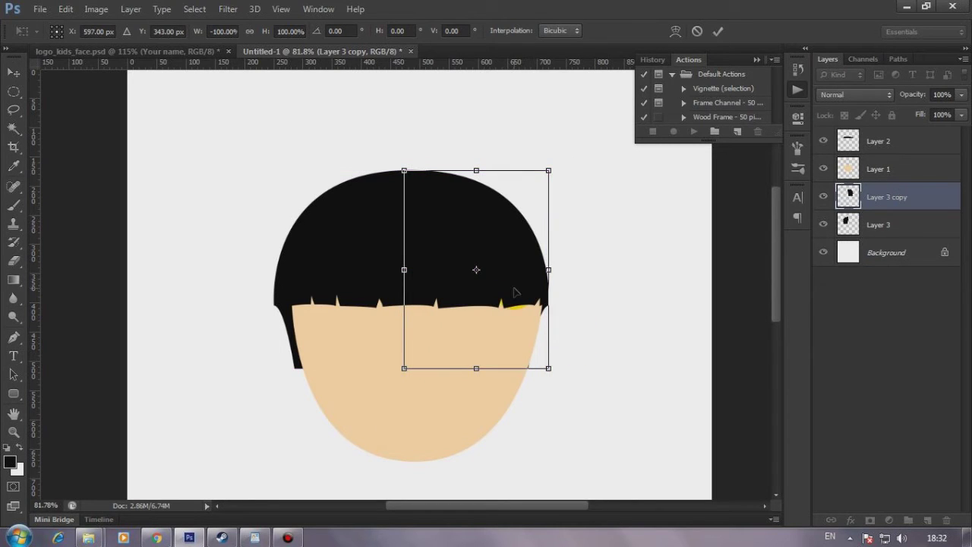
pyautogui.press('Return')
pyautogui.scroll(-1, 531, 304)
pyautogui.scroll(2, 524, 281)
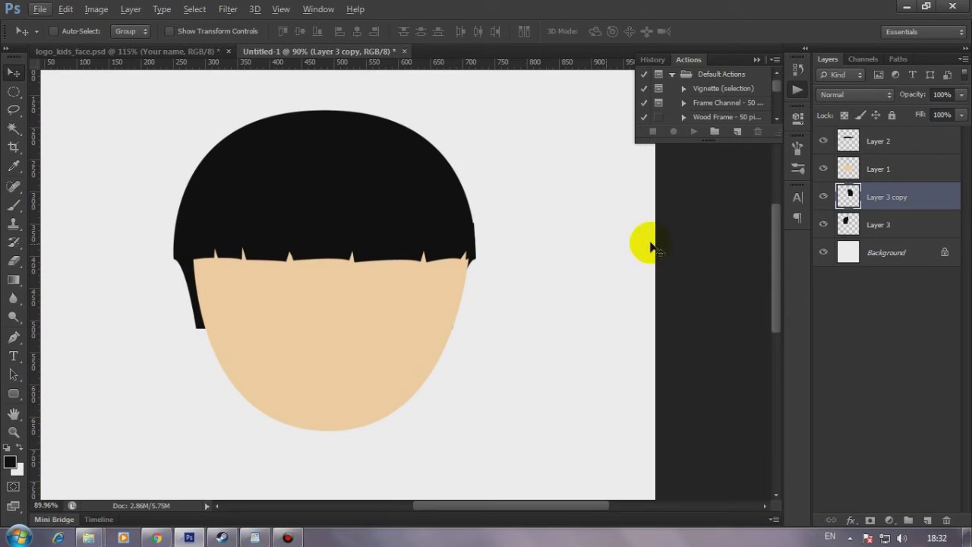
pyautogui.keyDown('shift'); pyautogui.click(905, 228); pyautogui.keyUp('shift')
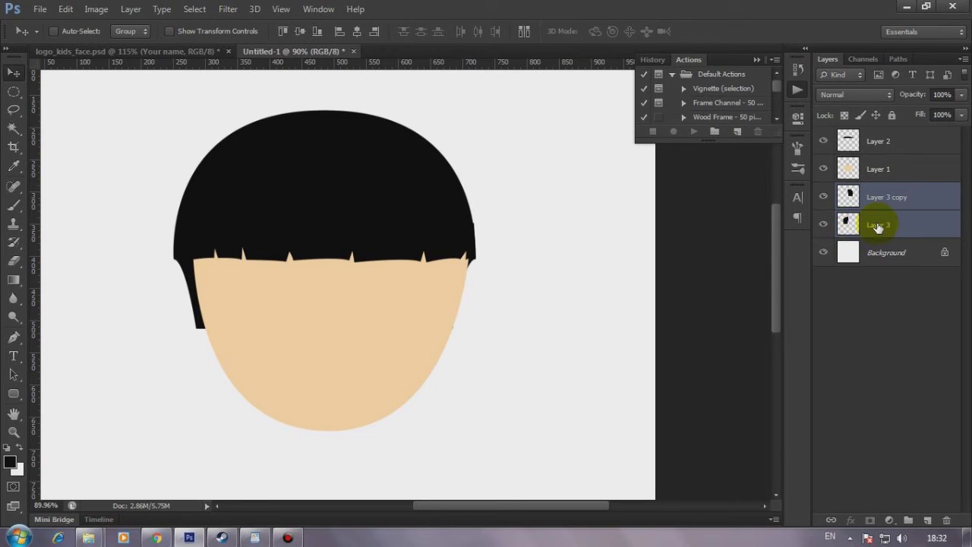
# Step: Merge the two hair halves into one layer, nudge it right, and enlarge it about 3%
pyautogui.hotkey('ctrl', 'e')
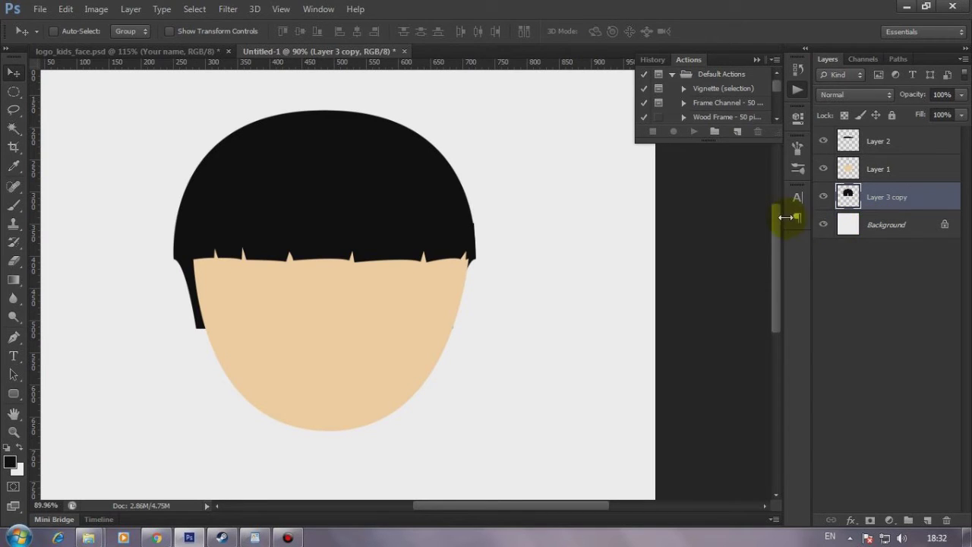
pyautogui.moveTo(437, 244); pyautogui.dragTo(445, 243)
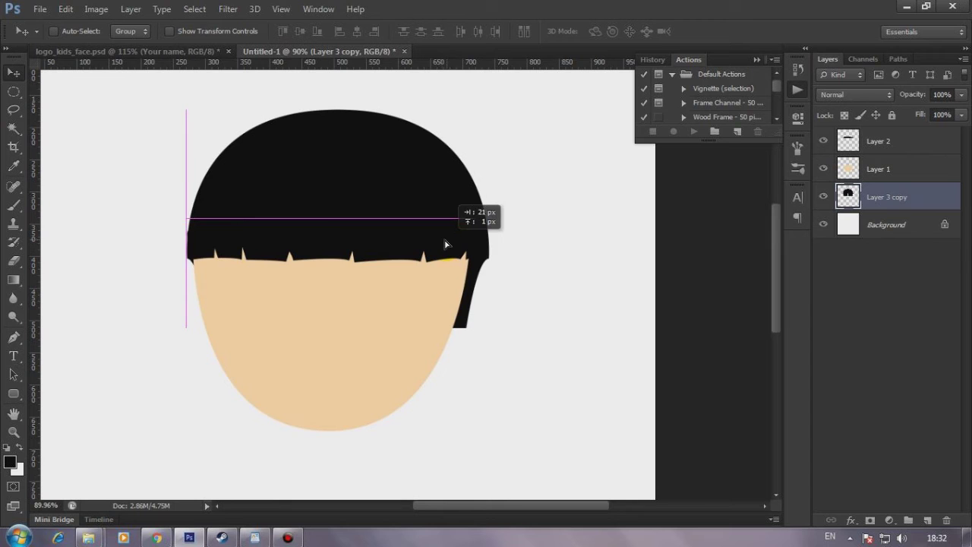
pyautogui.hotkey('ctrl', 't')
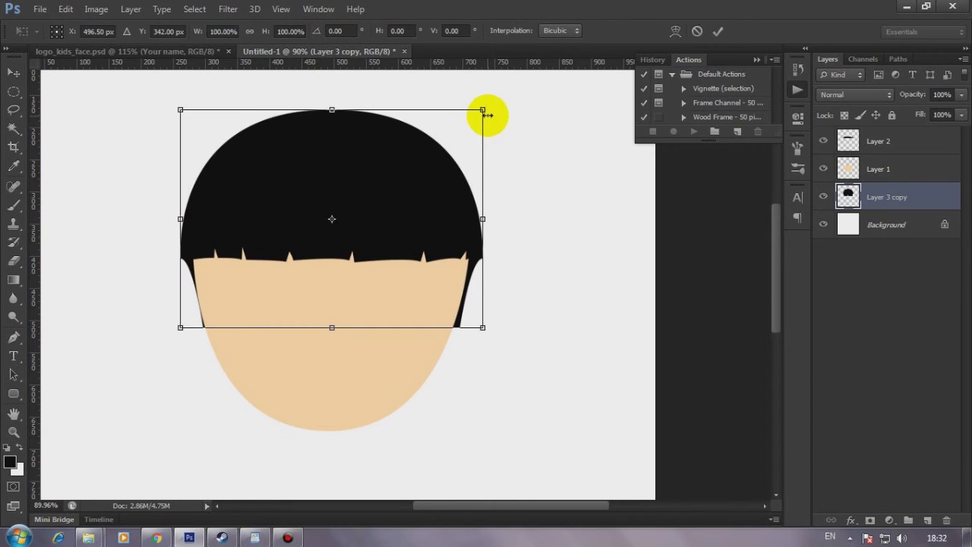
pyautogui.moveTo(489, 113); pyautogui.dragTo(488, 105)
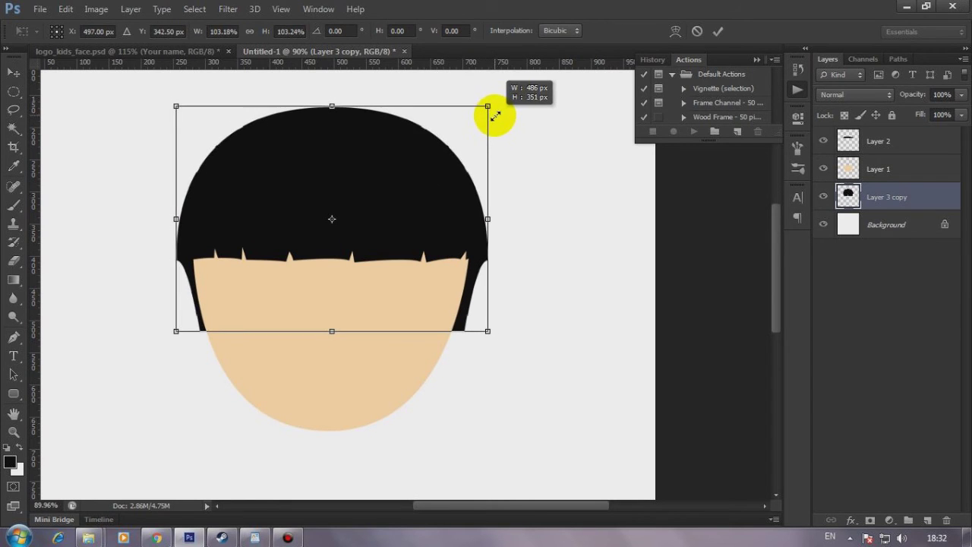
pyautogui.click(879, 199)
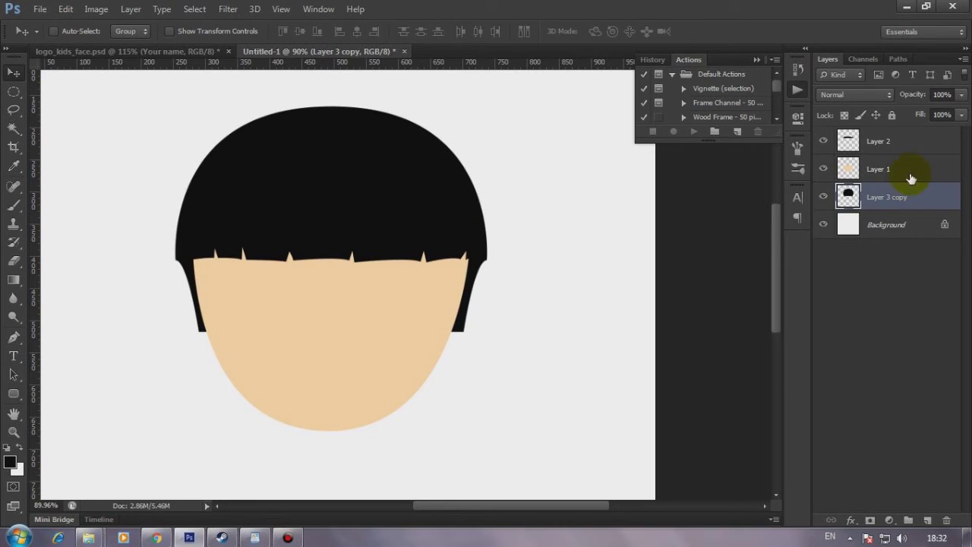
# Step: Select only the face skin layer and fit the whole canvas in view
pyautogui.keyDown('shift'); pyautogui.click(879, 168); pyautogui.keyUp('shift')
pyautogui.hotkey('ctrl', '0')
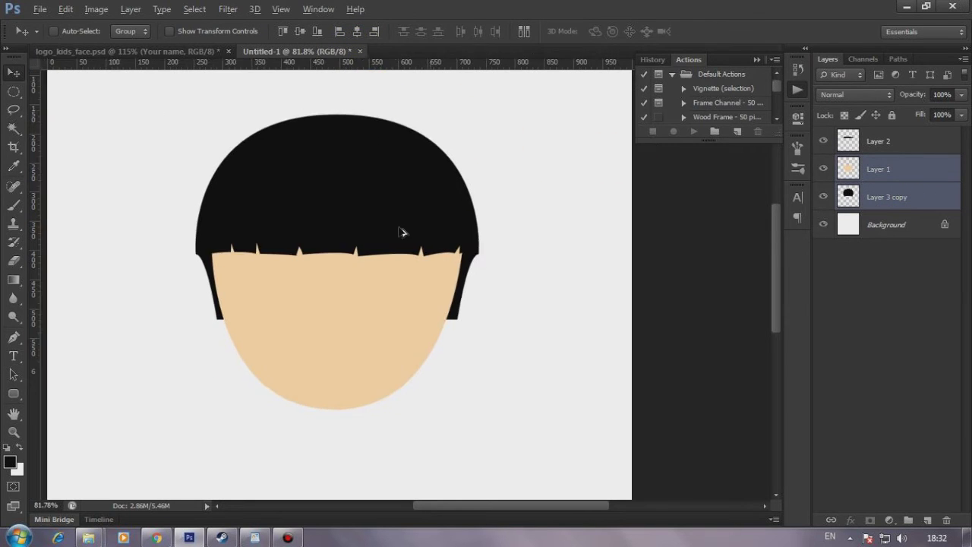
pyautogui.scroll(-3, 525, 304)
pyautogui.scroll(5, 456, 270)
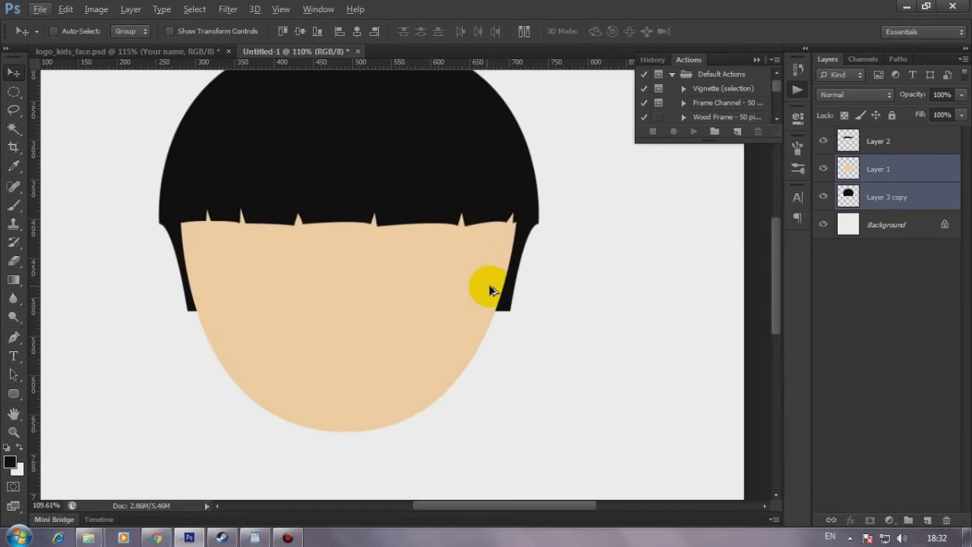
pyautogui.click(877, 176)
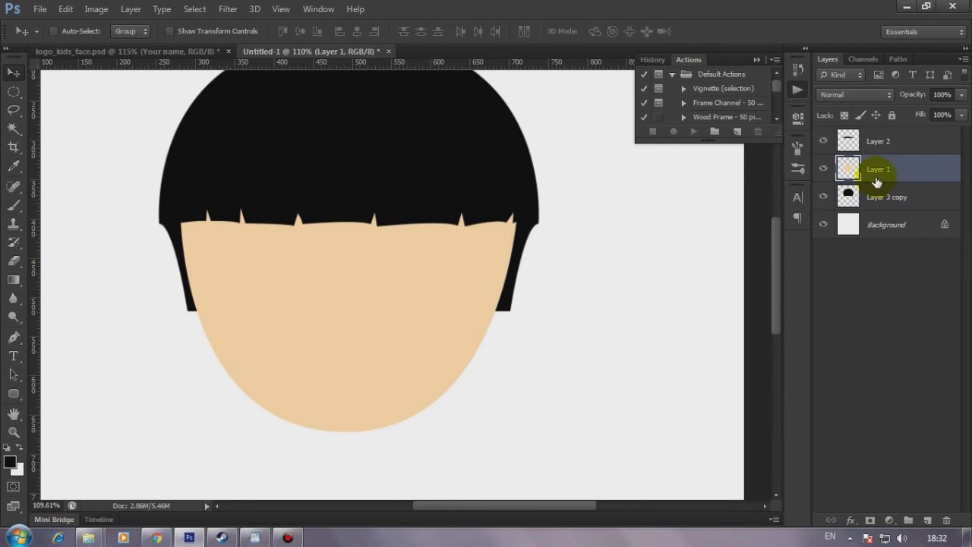
pyautogui.scroll(2, 335, 284)
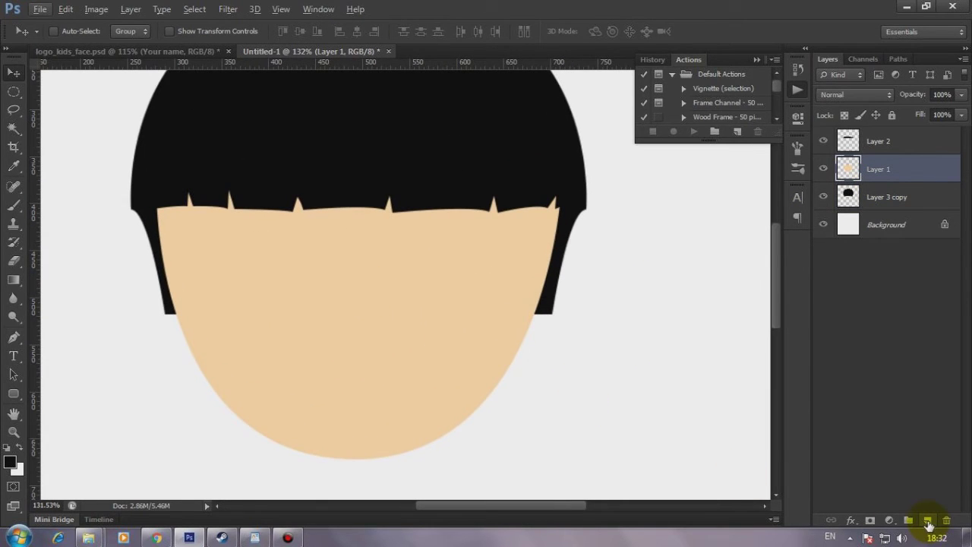
# Step: On a new layer, draw a black arched closed-eye curve on the face's left side
pyautogui.click(927, 521)
pyautogui.click(14, 339)
pyautogui.scroll(2, 236, 299)
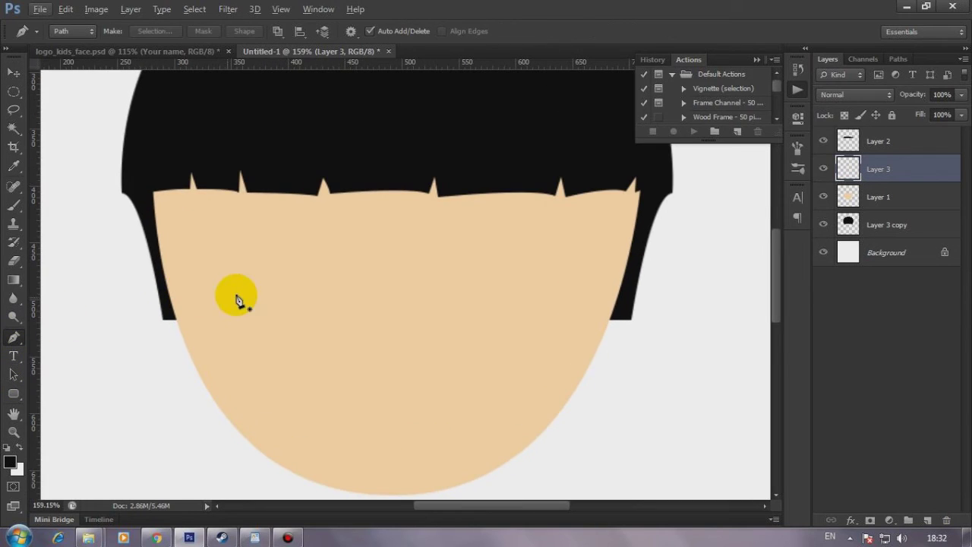
pyautogui.click(234, 281)
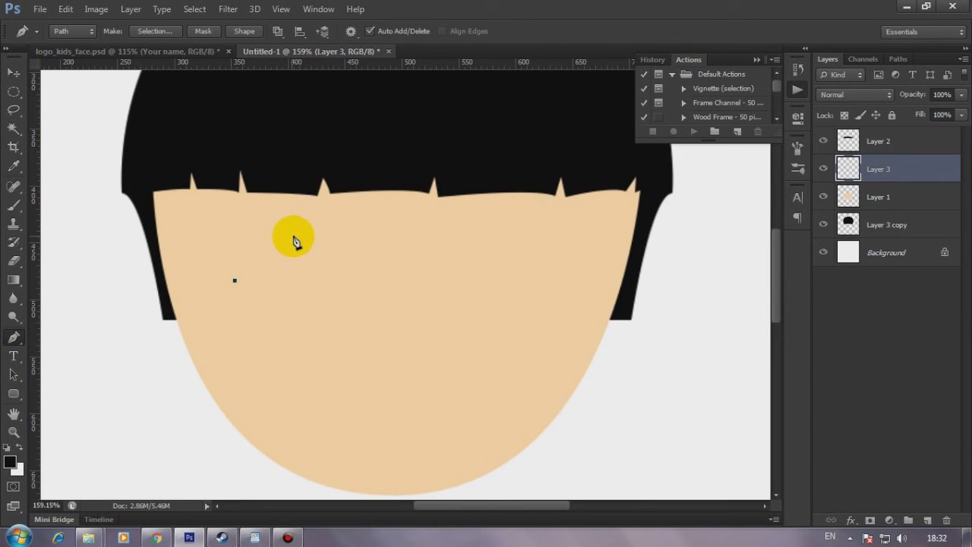
pyautogui.moveTo(319, 272); pyautogui.dragTo(325, 278)
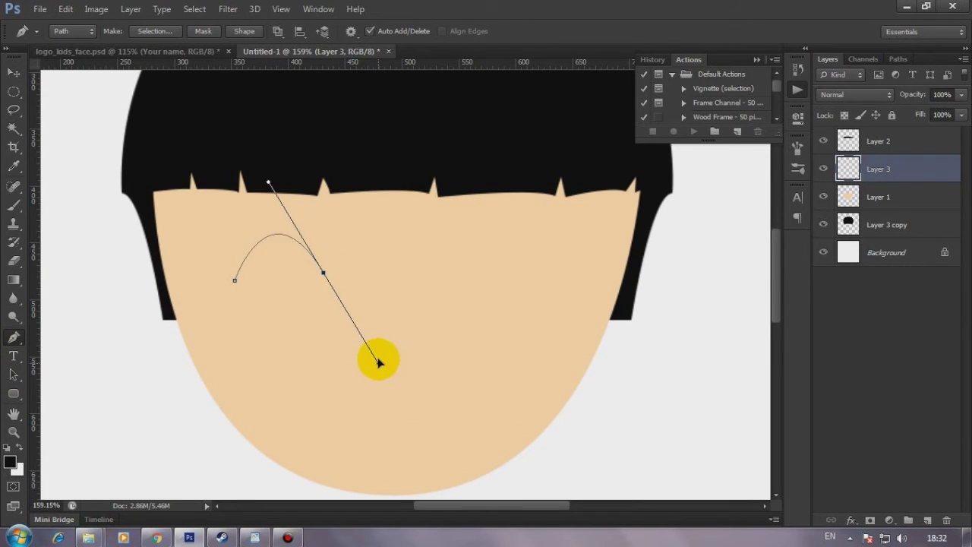
pyautogui.moveTo(234, 280); pyautogui.dragTo(195, 400)
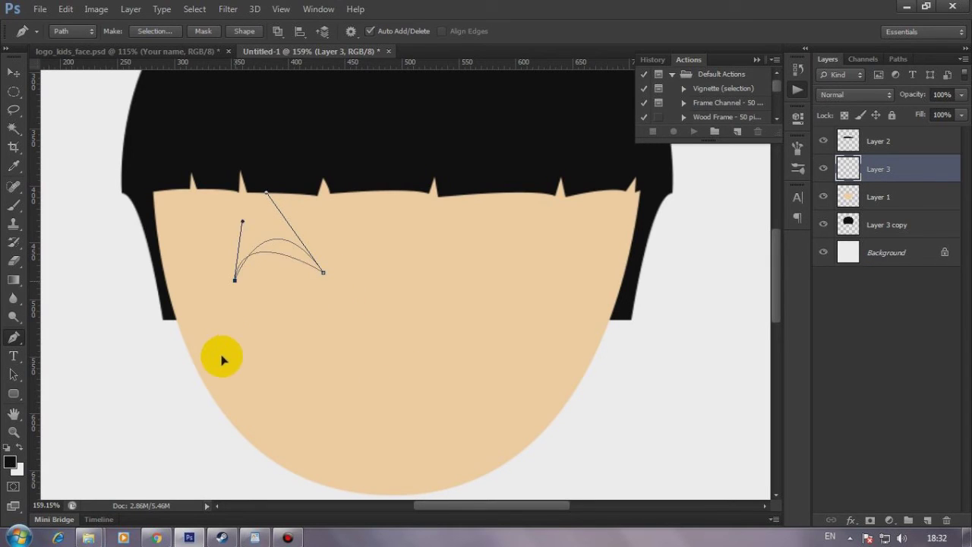
pyautogui.rightClick(372, 300)
pyautogui.click(429, 275)
pyautogui.rightClick(372, 195)
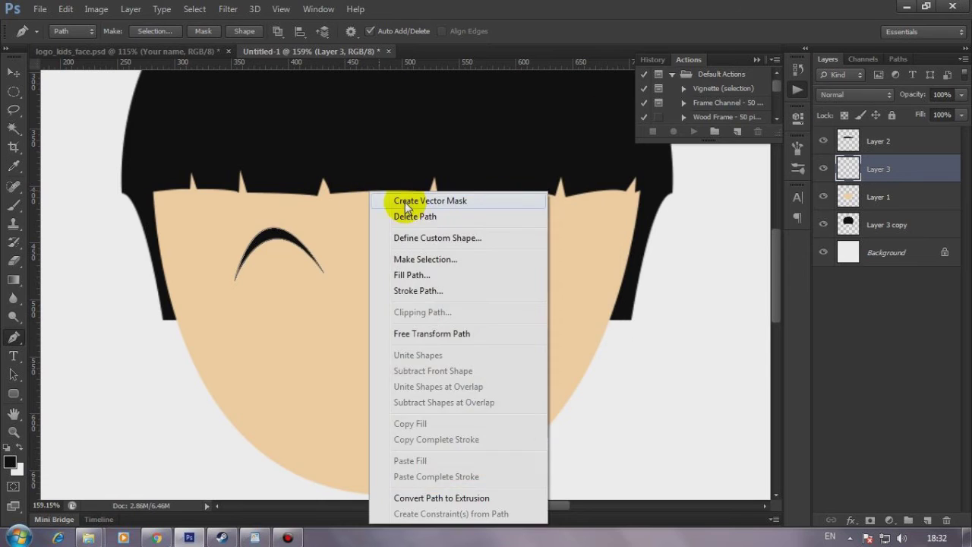
pyautogui.click(395, 217)
# Step: Tilt the eye arc slightly and place a copy on the face's right side
pyautogui.press('v')
pyautogui.hotkey('ctrl', 't')
pyautogui.moveTo(337, 288)
pyautogui.mouseDown()
pyautogui.moveTo(373, 308)
pyautogui.moveTo(339, 290)
pyautogui.moveTo(336, 263)
pyautogui.mouseUp()
pyautogui.press('Return')
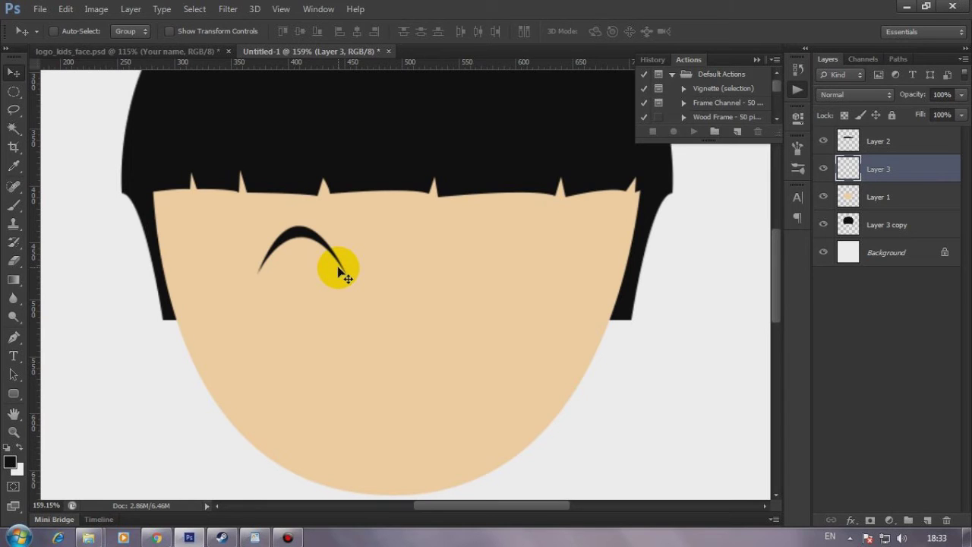
pyautogui.moveTo(336, 245); pyautogui.dragTo(506, 248)
pyautogui.scroll(-3, 379, 342)
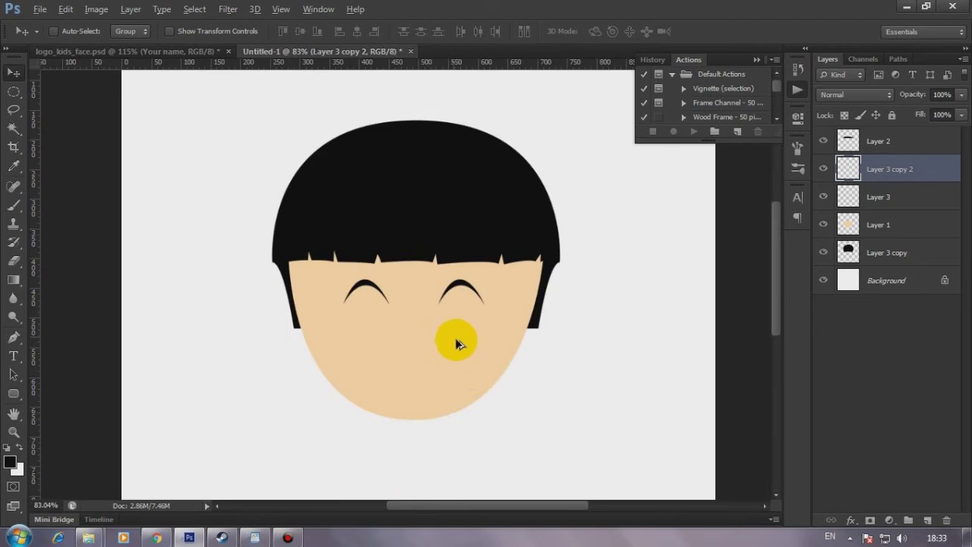
pyautogui.scroll(3, 455, 337)
# Step: On a new layer with white foreground, outline a half-round eye shape under the left arch
pyautogui.click(13, 336)
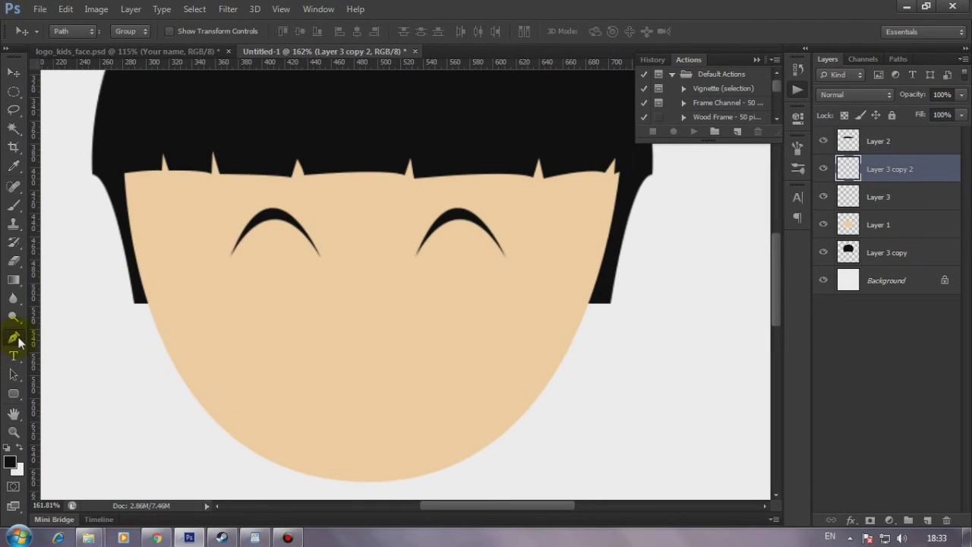
pyautogui.click(928, 521)
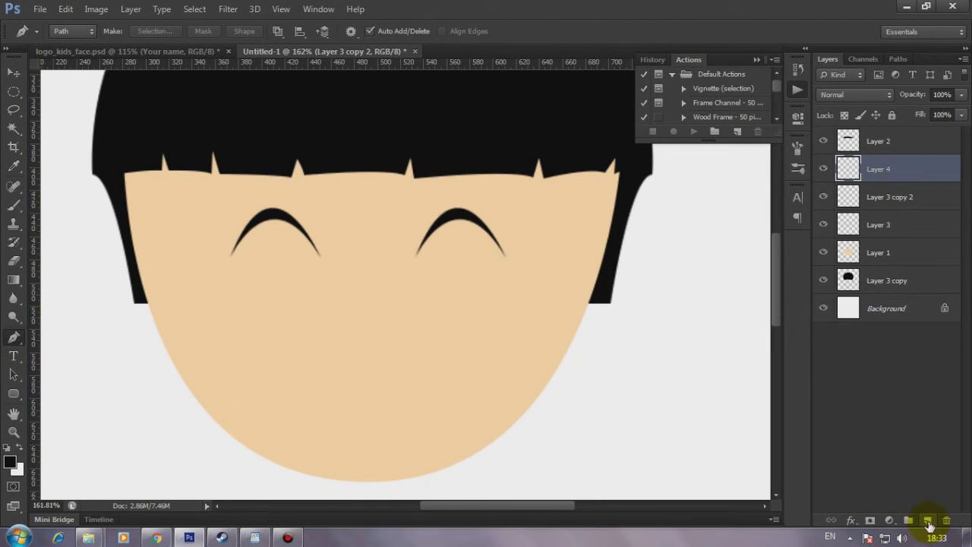
pyautogui.click(20, 447)
pyautogui.click(236, 325)
pyautogui.moveTo(277, 258); pyautogui.dragTo(323, 258)
pyautogui.click(308, 319)
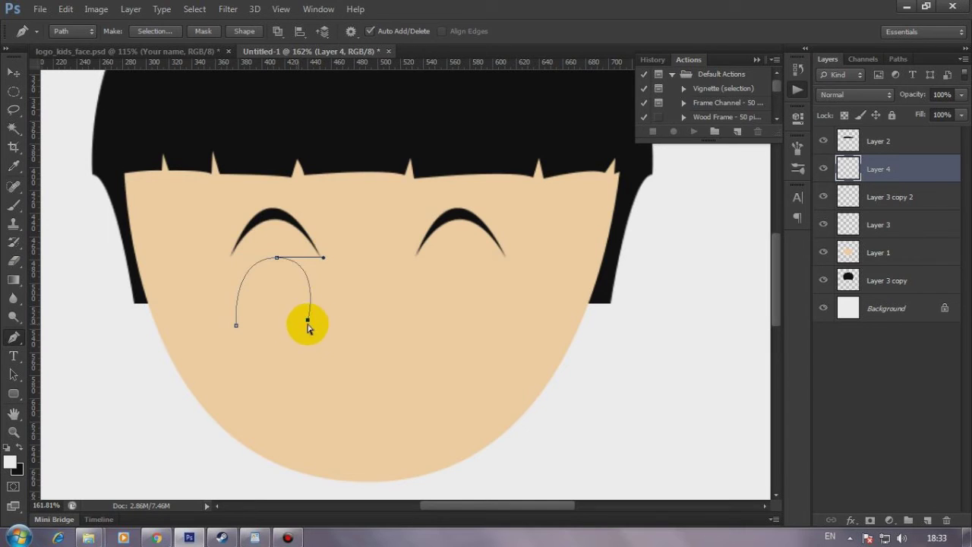
pyautogui.click(316, 324)
pyautogui.click(236, 326)
# Step: Fill the eye outline with white and delete the leftover path
pyautogui.rightClick(293, 277)
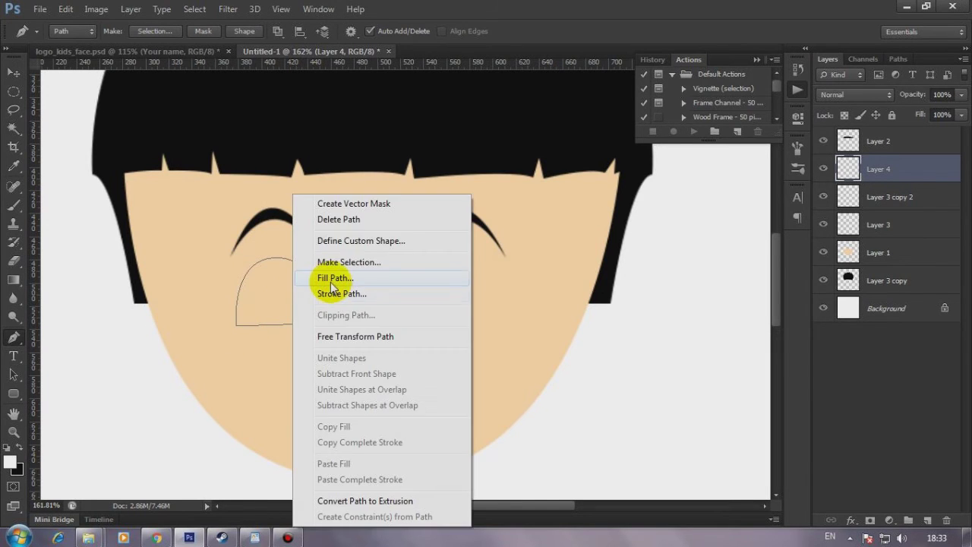
pyautogui.click(336, 273)
pyautogui.press('Return')
pyautogui.rightClick(353, 283)
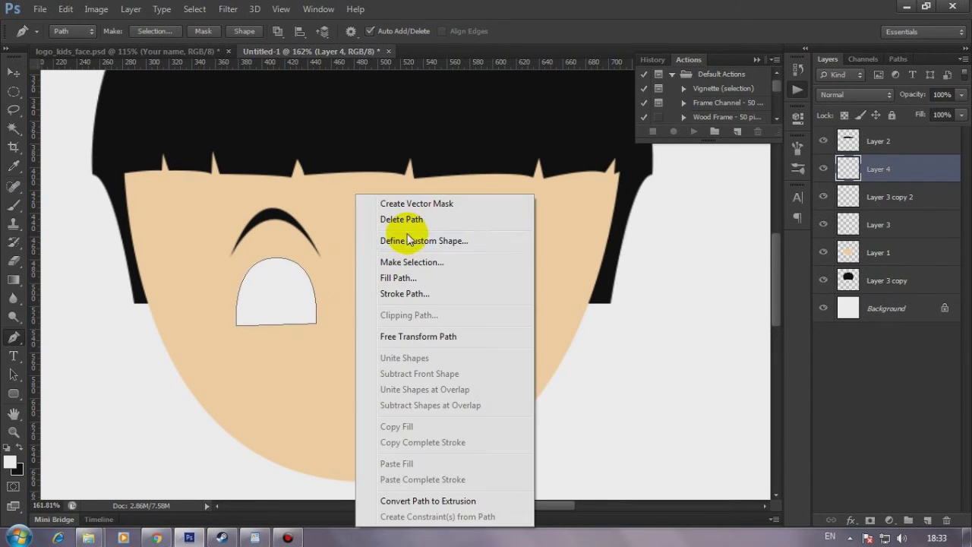
pyautogui.click(386, 190)
pyautogui.scroll(2, 365, 297)
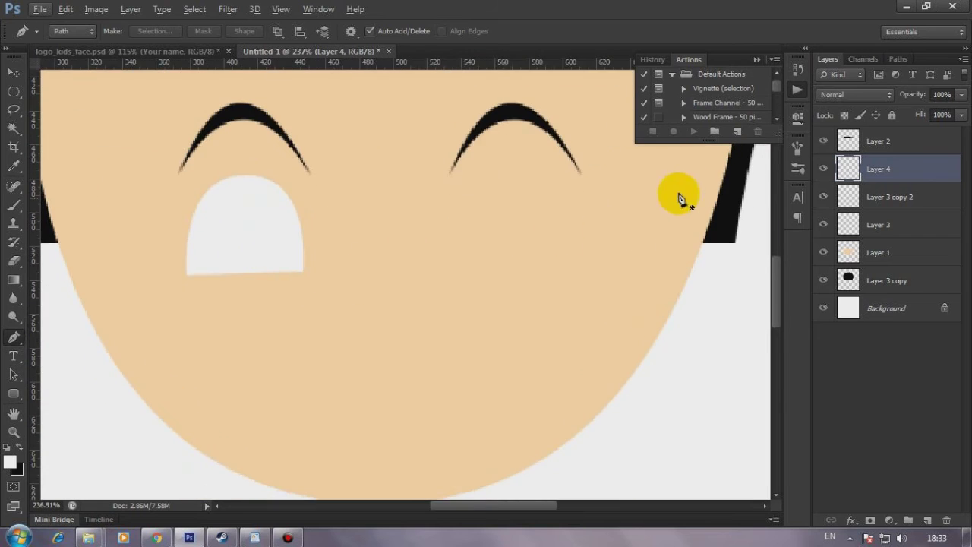
pyautogui.scroll(1, 677, 200)
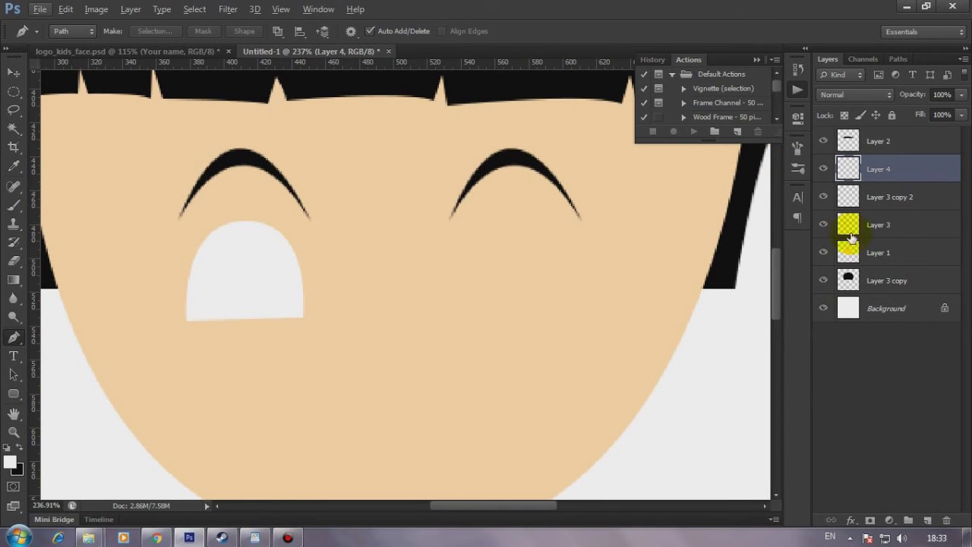
# Step: Add Layer 5 above the white eye and clip it to Layer 4
pyautogui.click(933, 521)
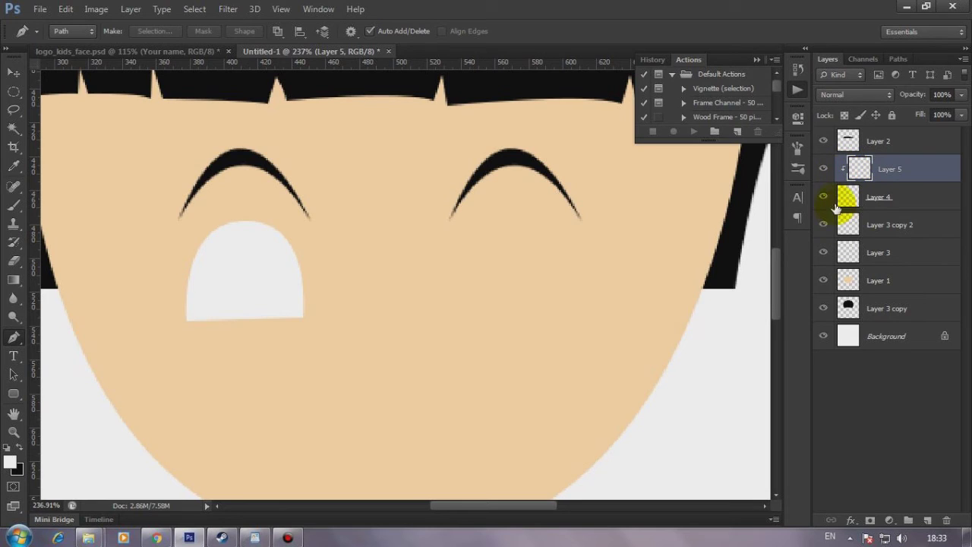
pyautogui.click(860, 167)
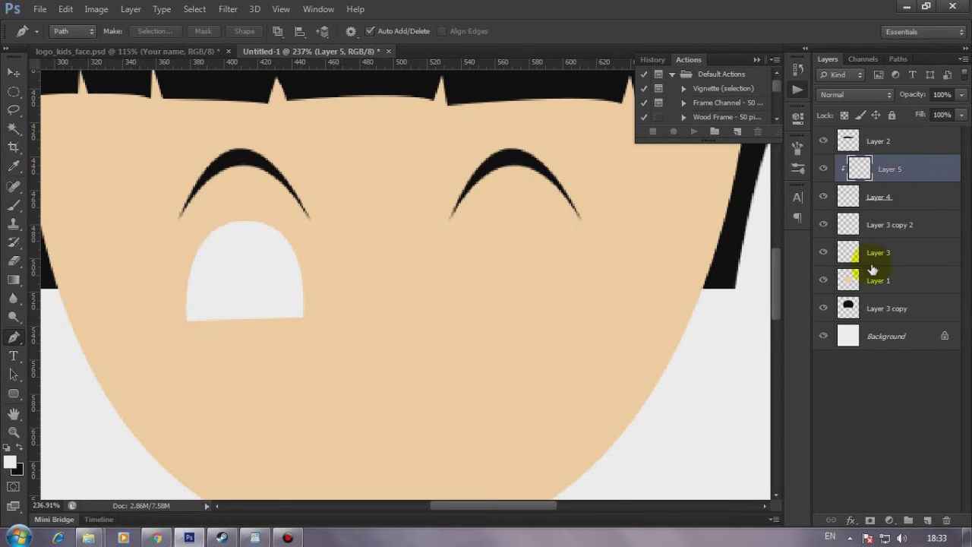
pyautogui.click(862, 197)
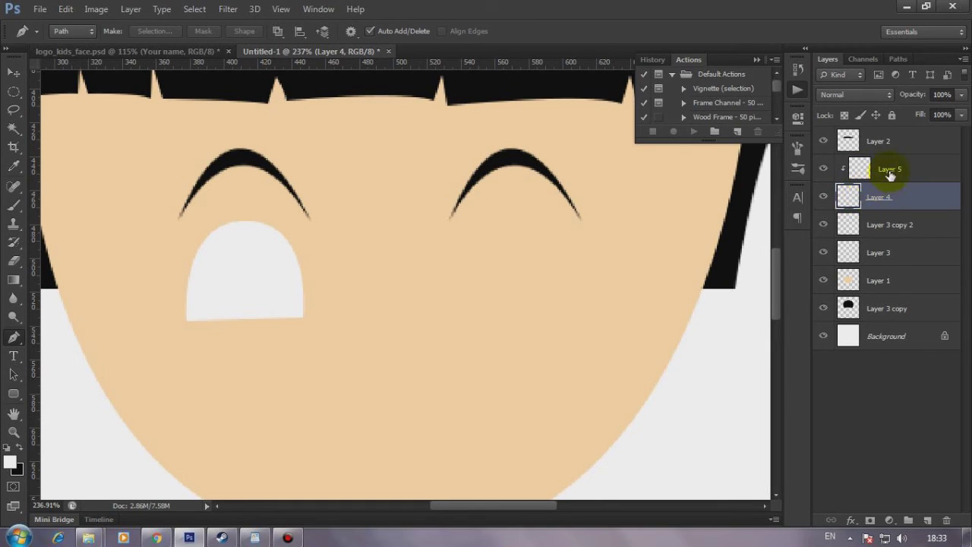
pyautogui.click(889, 172)
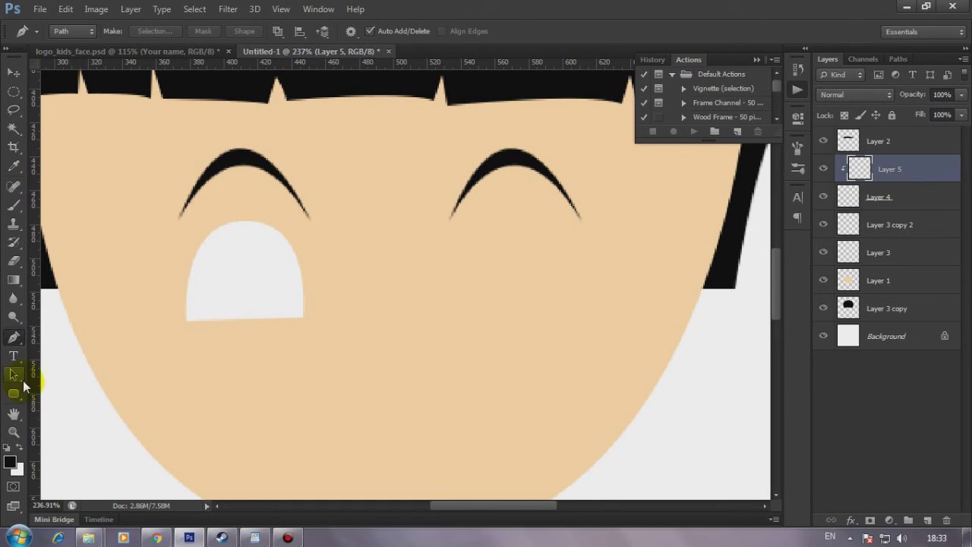
# Step: Draw a rounded pupil path inside the left eye and fill it black
pyautogui.click(220, 322)
pyautogui.moveTo(246, 249); pyautogui.dragTo(278, 248)
pyautogui.click(278, 322)
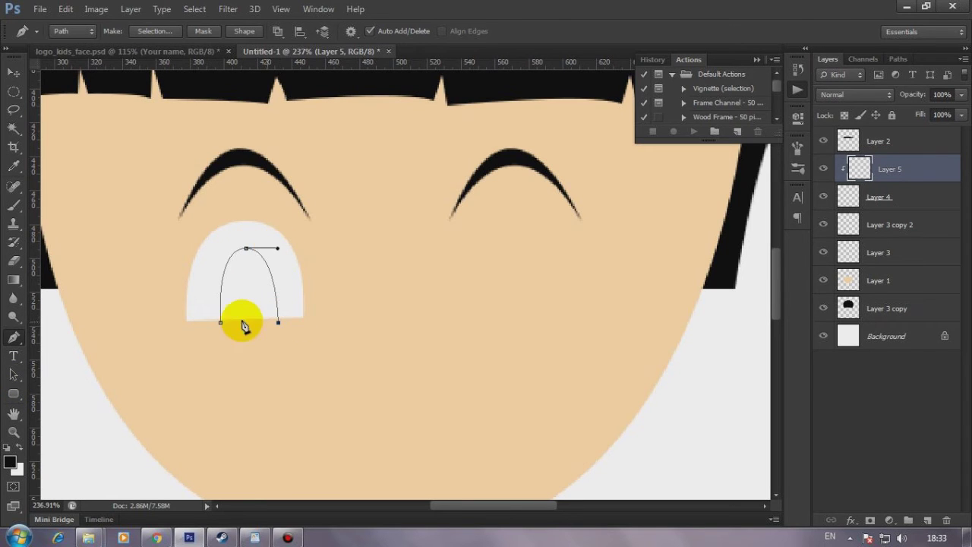
pyautogui.click(221, 322)
pyautogui.rightClick(309, 296)
pyautogui.press('Escape')
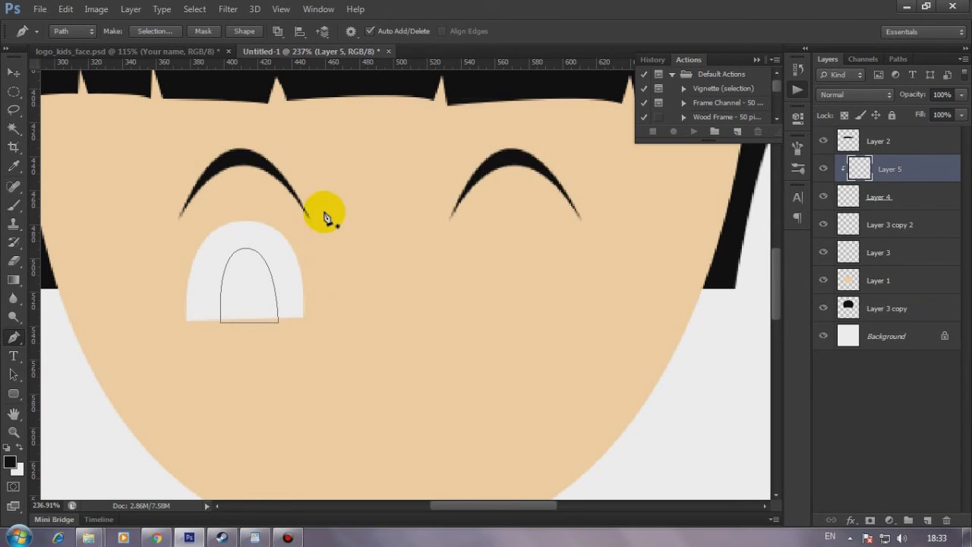
pyautogui.rightClick(338, 194)
pyautogui.click(357, 215)
pyautogui.scroll(-5, 378, 283)
pyautogui.scroll(2, 380, 286)
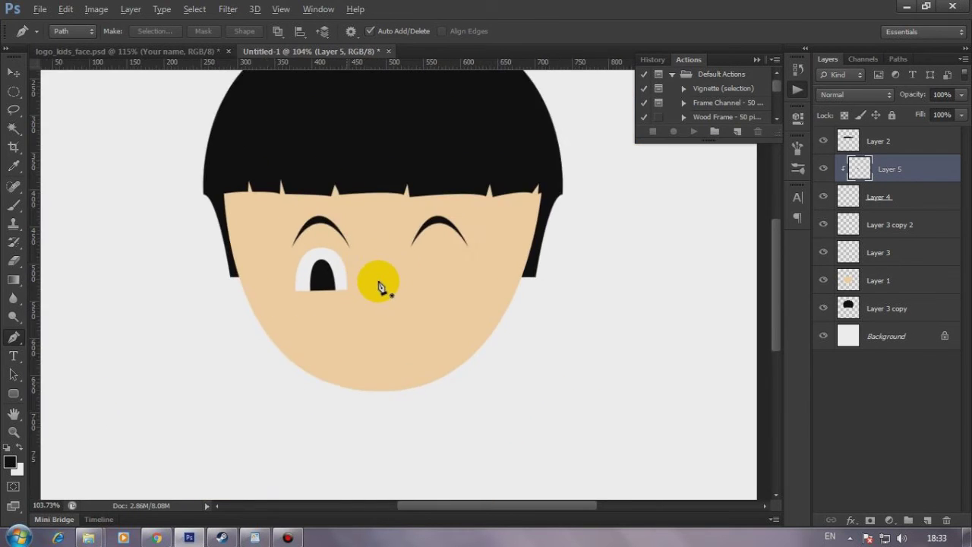
pyautogui.scroll(4, 380, 287)
pyautogui.scroll(1, 304, 282)
# Step: Select a small elliptical circle at the pupil's top edge for the highlight notch
pyautogui.click(18, 97)
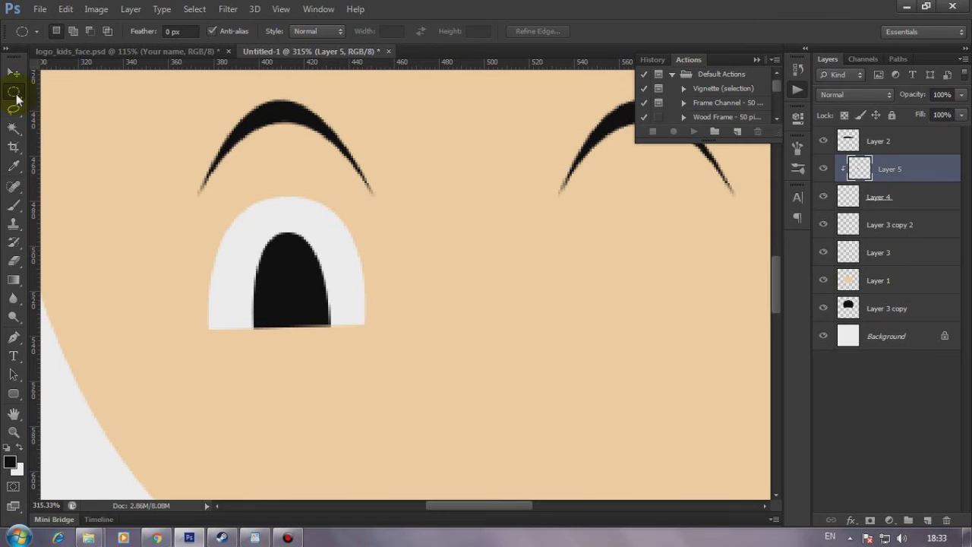
pyautogui.moveTo(291, 222); pyautogui.dragTo(332, 261)
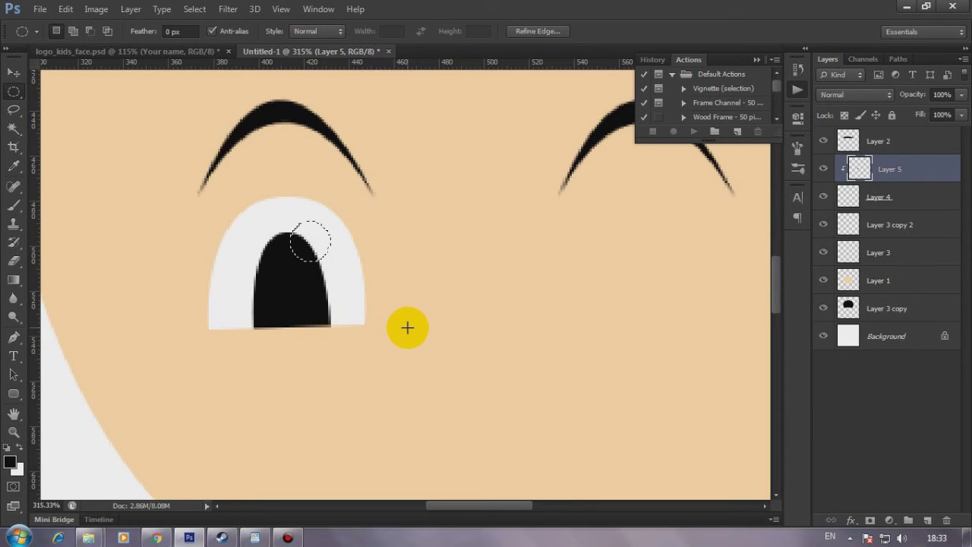
pyautogui.scroll(-2, 426, 338)
pyautogui.scroll(-3, 448, 334)
pyautogui.scroll(2, 494, 341)
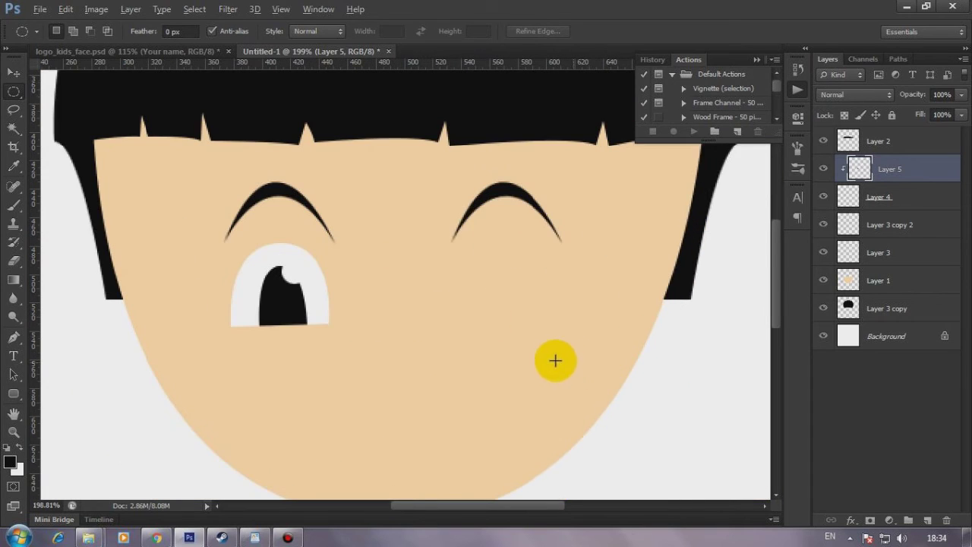
pyautogui.scroll(2, 417, 289)
# Step: Duplicate the eye-white and pupil layers as the right eye, then add empty Layer 6
pyautogui.click(13, 72)
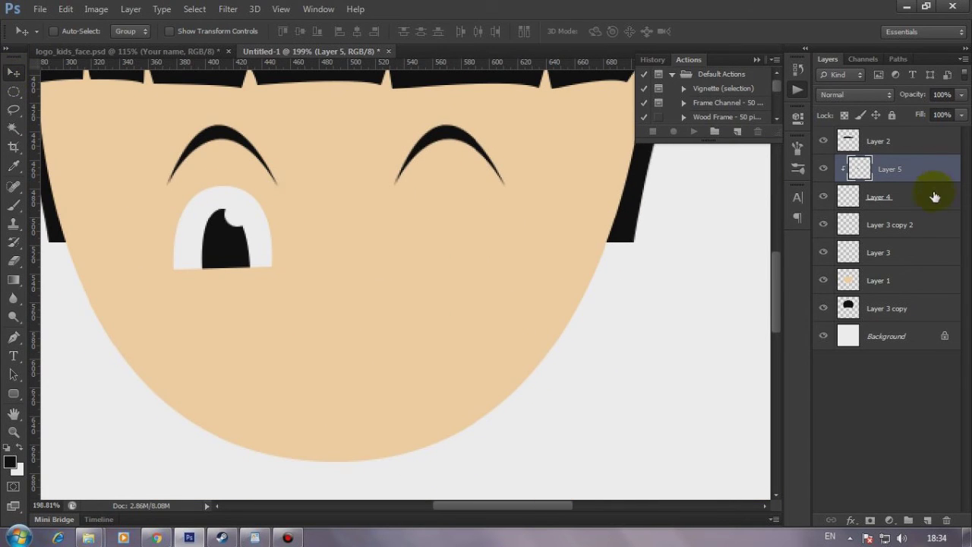
pyautogui.keyDown('shift'); pyautogui.click(933, 197); pyautogui.keyUp('shift')
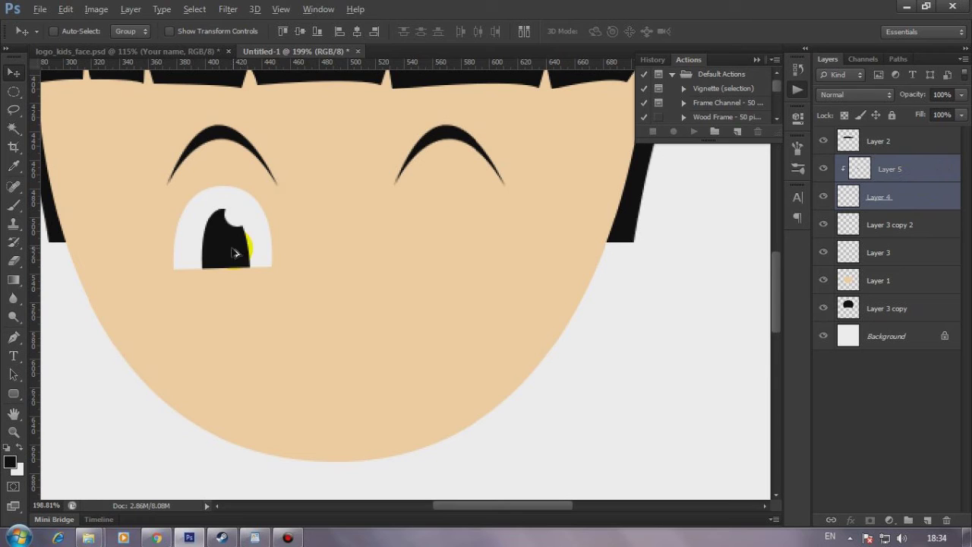
pyautogui.moveTo(258, 252); pyautogui.dragTo(459, 266)
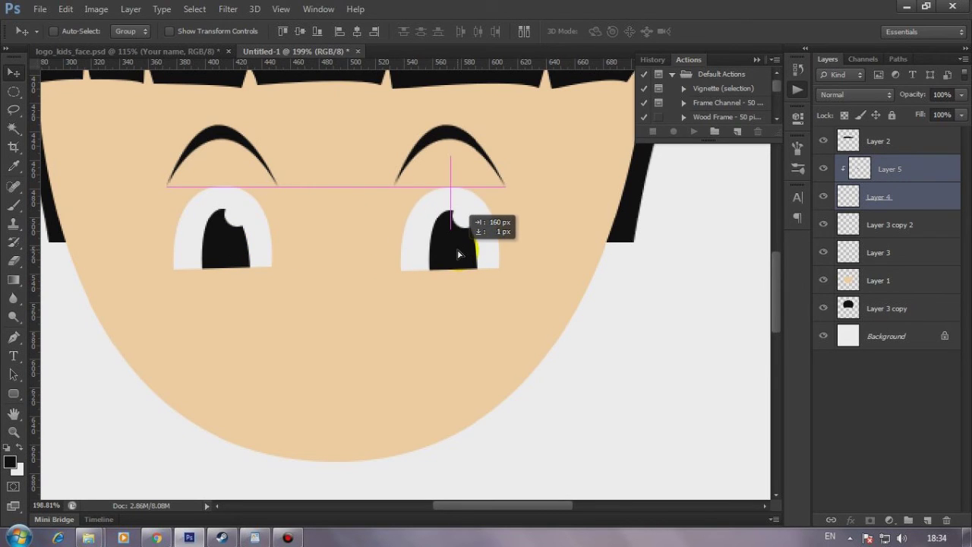
pyautogui.scroll(-3, 458, 266)
pyautogui.scroll(-2, 423, 299)
pyautogui.scroll(4, 618, 325)
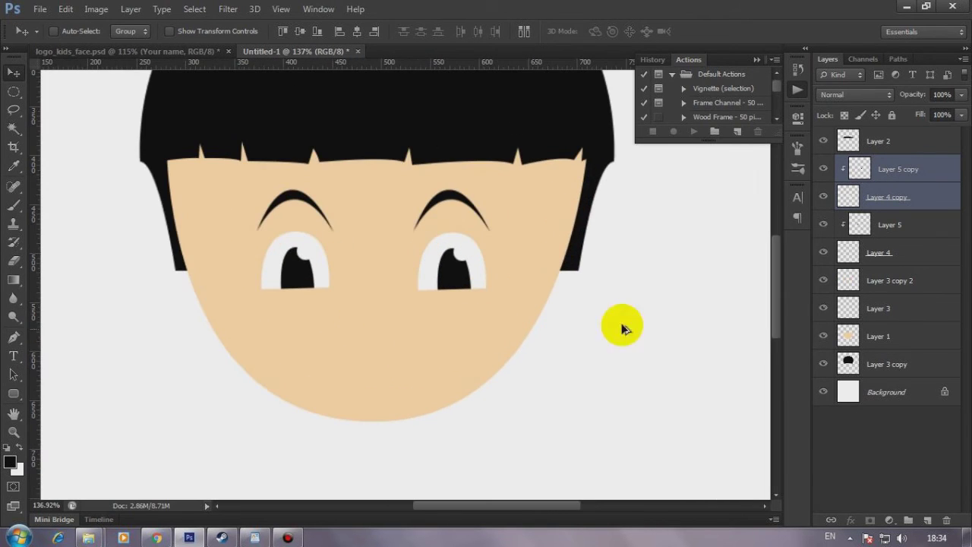
pyautogui.click(894, 177)
pyautogui.click(928, 521)
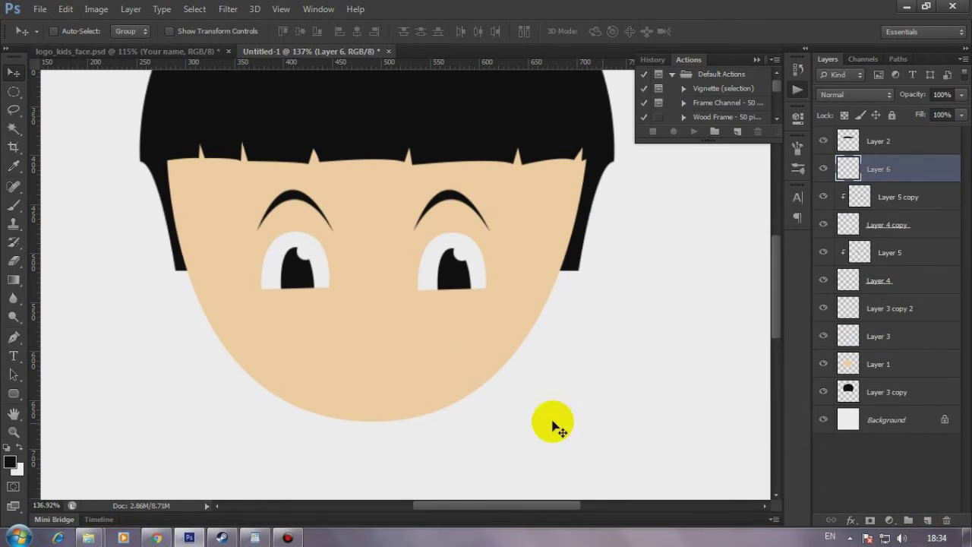
pyautogui.click(14, 336)
# Step: Sample the face's skin colour and set a slightly darker skin tone as foreground
pyautogui.press('i')
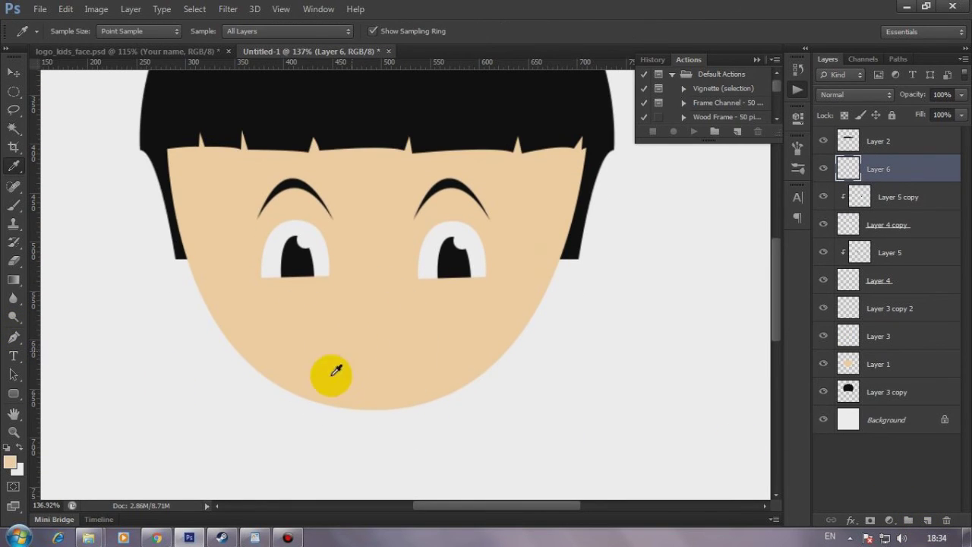
pyautogui.click(337, 341)
pyautogui.click(10, 461)
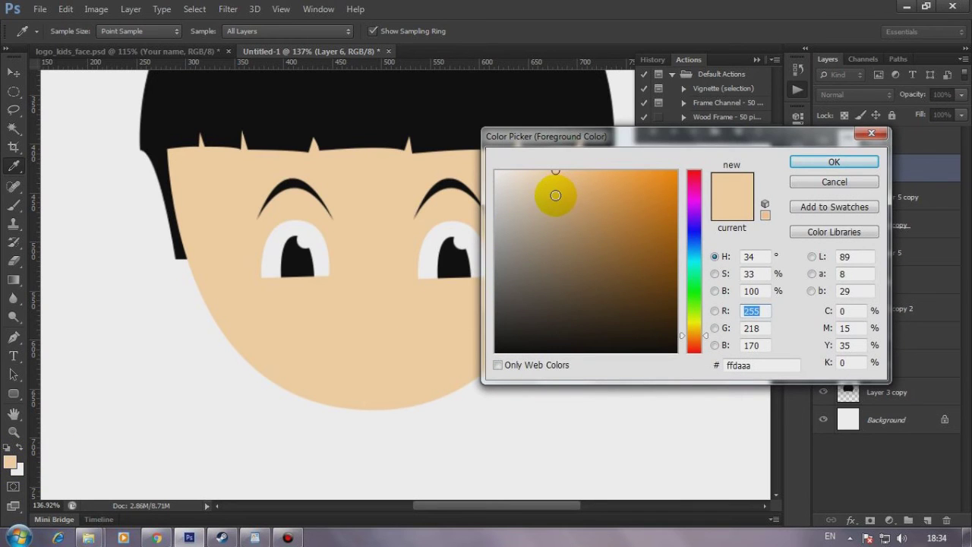
pyautogui.click(555, 195)
pyautogui.press('Return')
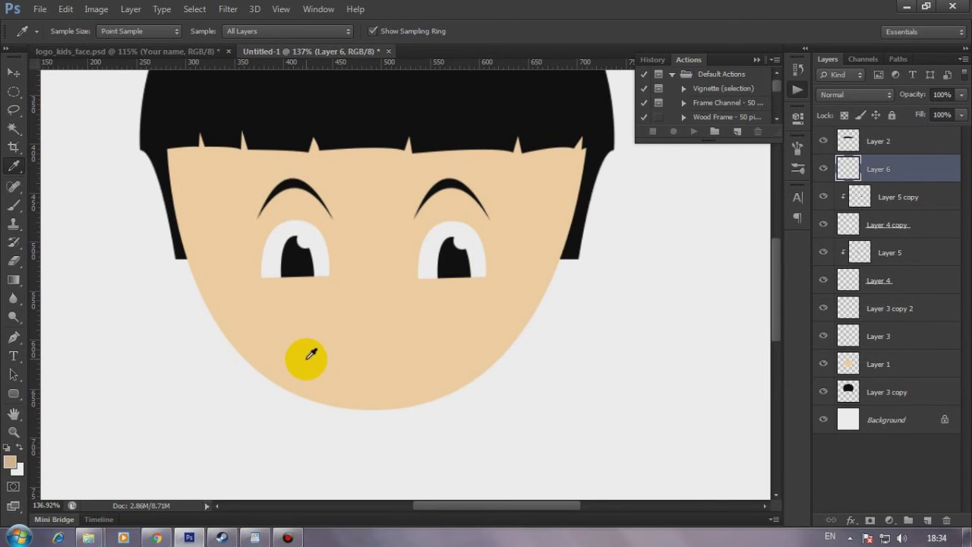
# Step: Draw a small curved nose path between and below the eyes
pyautogui.press('p')
pyautogui.scroll(2, 379, 319)
pyautogui.click(357, 271)
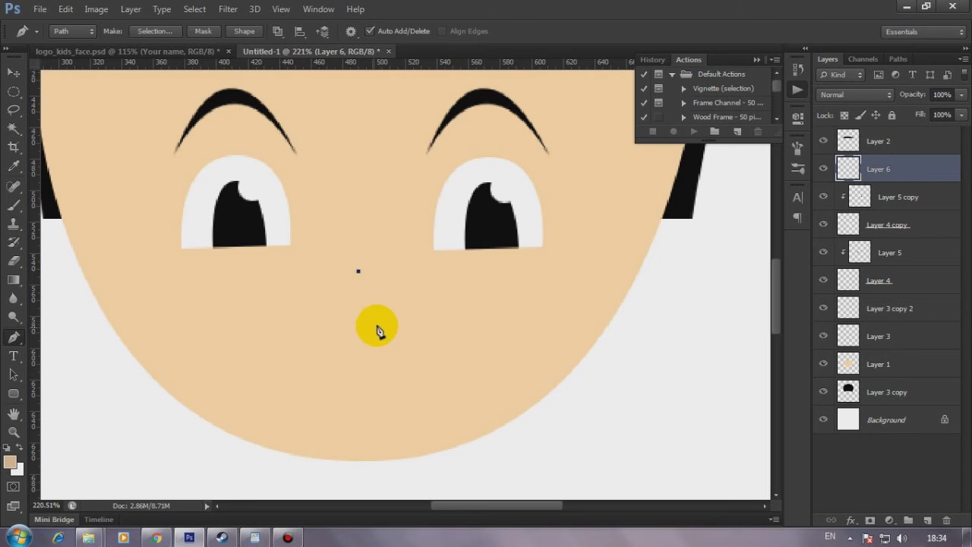
pyautogui.moveTo(383, 312); pyautogui.dragTo(410, 316)
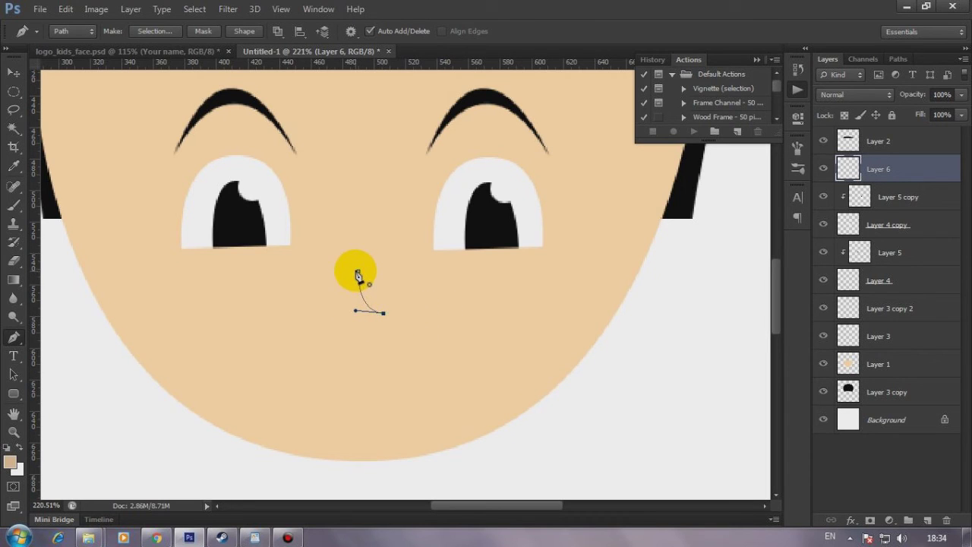
pyautogui.moveTo(358, 272); pyautogui.dragTo(372, 243)
# Step: Fill the nose path with the darker skin tone and delete the path
pyautogui.rightClick(372, 225)
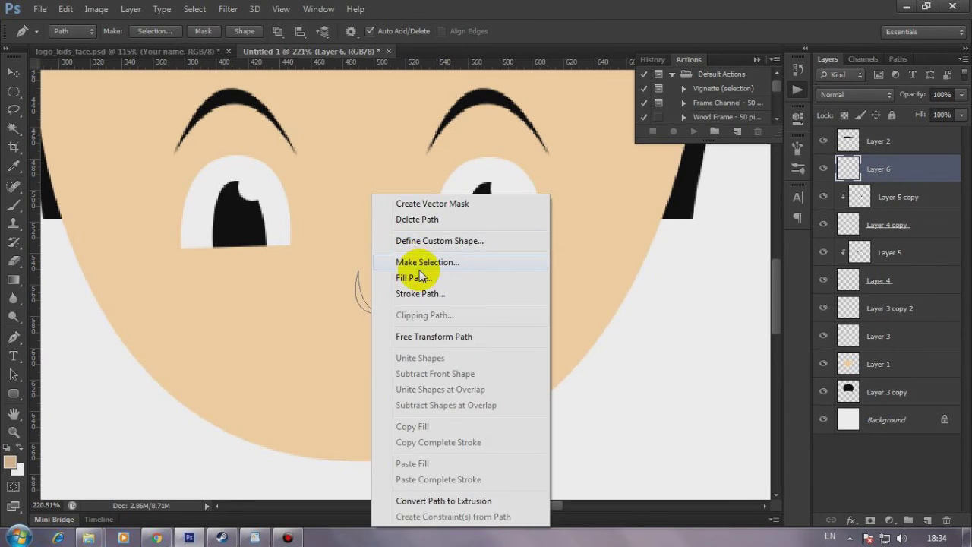
pyautogui.click(418, 260)
pyautogui.click(557, 172)
pyautogui.rightClick(435, 128)
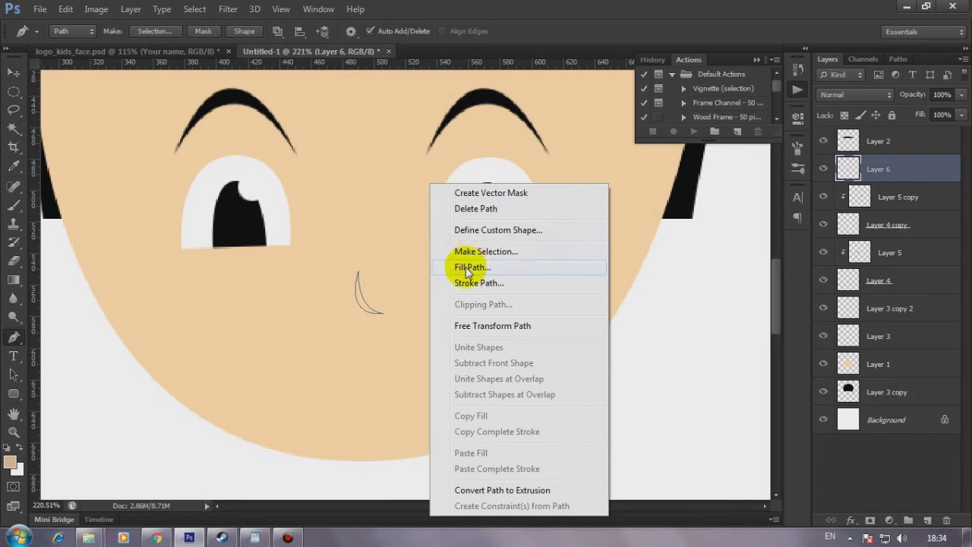
pyautogui.click(403, 269)
pyautogui.press('Escape')
pyautogui.rightClick(375, 184)
pyautogui.click(414, 207)
pyautogui.scroll(-5, 401, 342)
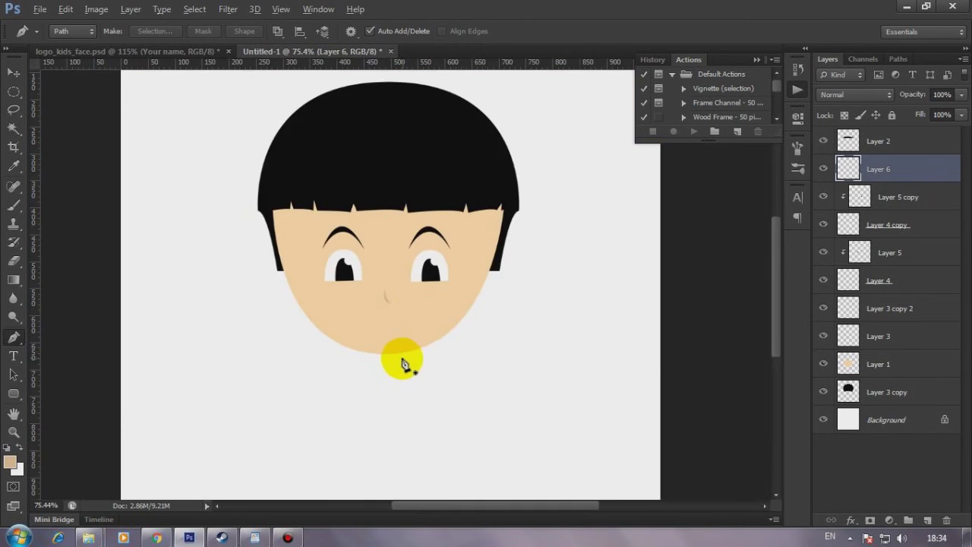
pyautogui.scroll(3, 391, 329)
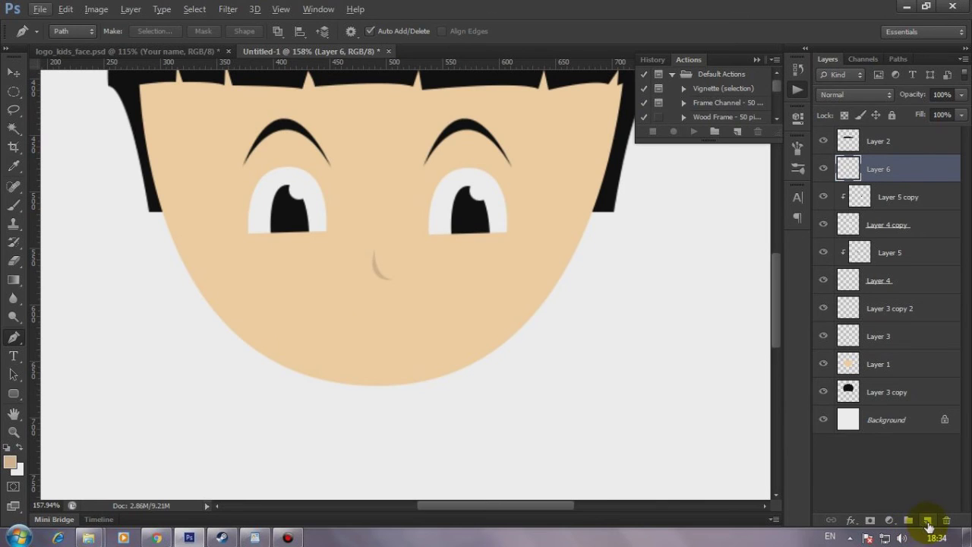
# Step: Add a new layer for the mouth and set the foreground to light pink ff9b9b
pyautogui.click(928, 521)
pyautogui.click(11, 461)
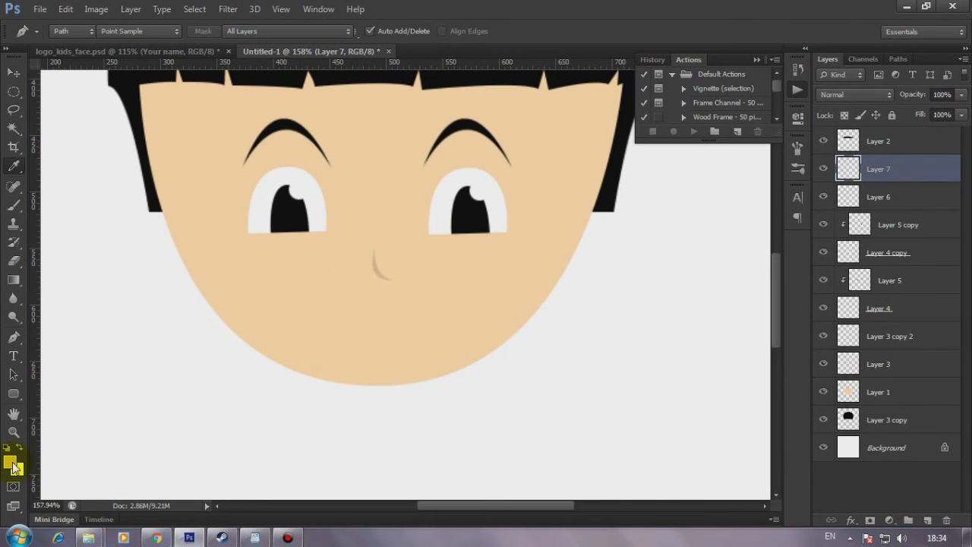
pyautogui.moveTo(693, 180); pyautogui.dragTo(693, 170)
pyautogui.moveTo(554, 179); pyautogui.dragTo(569, 159)
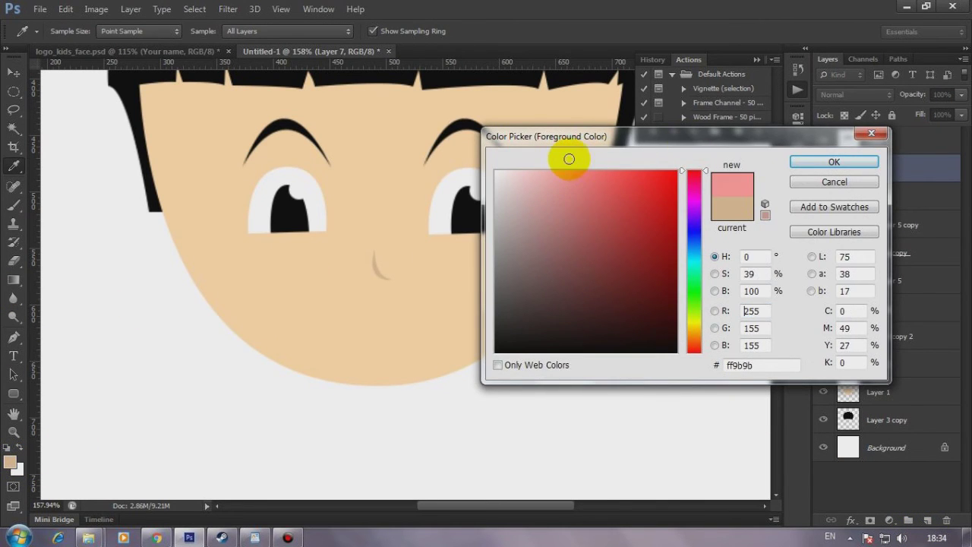
pyautogui.press('Return')
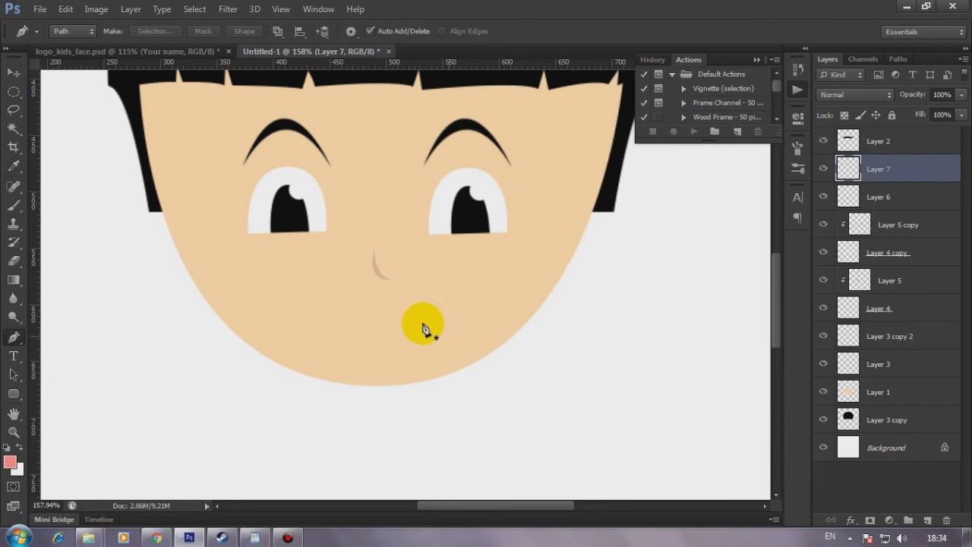
# Step: Draw a wide smiling mouth, fill it pink, delete the path, and nudge it slightly right
pyautogui.click(302, 299)
pyautogui.click(447, 296)
pyautogui.moveTo(302, 298); pyautogui.dragTo(233, 174)
pyautogui.rightClick(248, 172)
pyautogui.click(353, 271)
pyautogui.press('Return')
pyautogui.rightClick(359, 184)
pyautogui.click(394, 210)
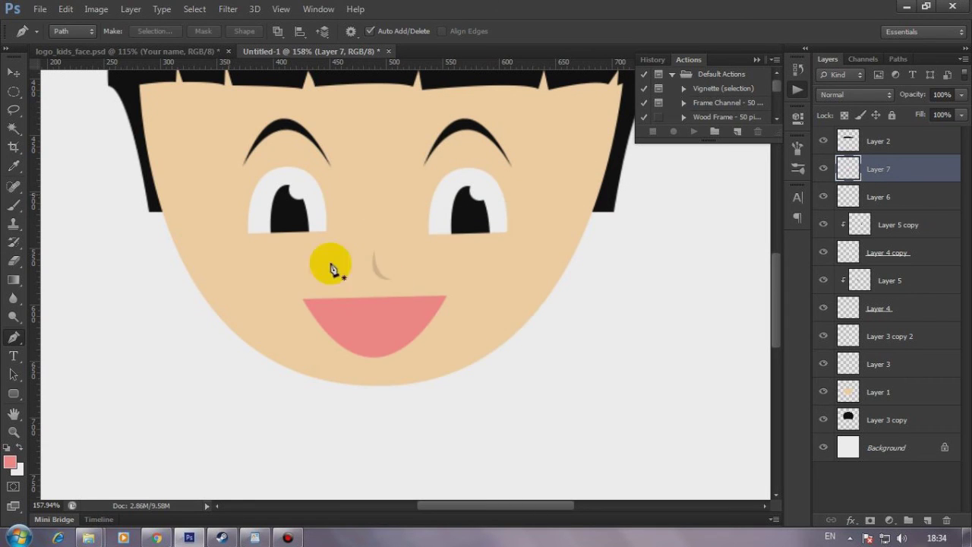
pyautogui.click(13, 73)
pyautogui.moveTo(357, 314); pyautogui.dragTo(365, 317)
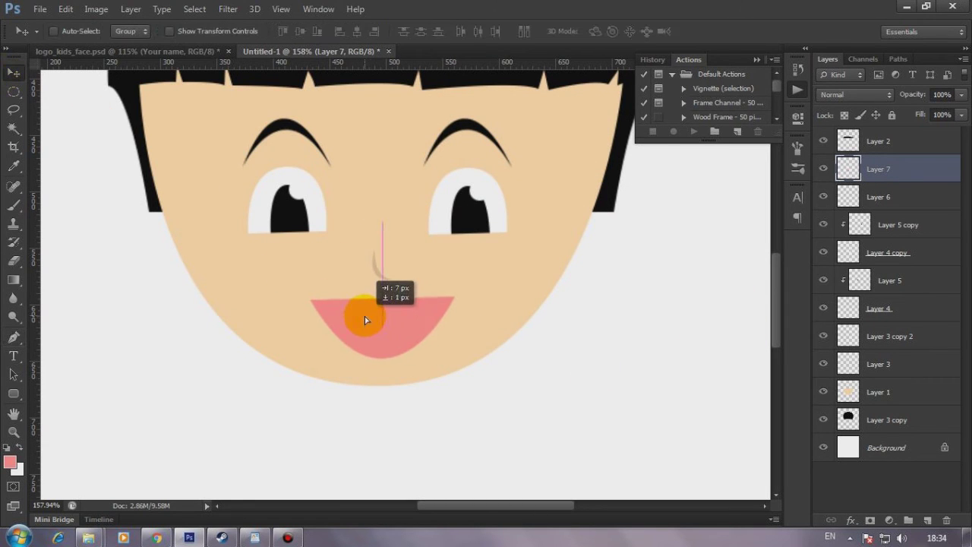
# Step: On new Layer 8, outline an upper-teeth strip across the top of the mouth
pyautogui.click(926, 521)
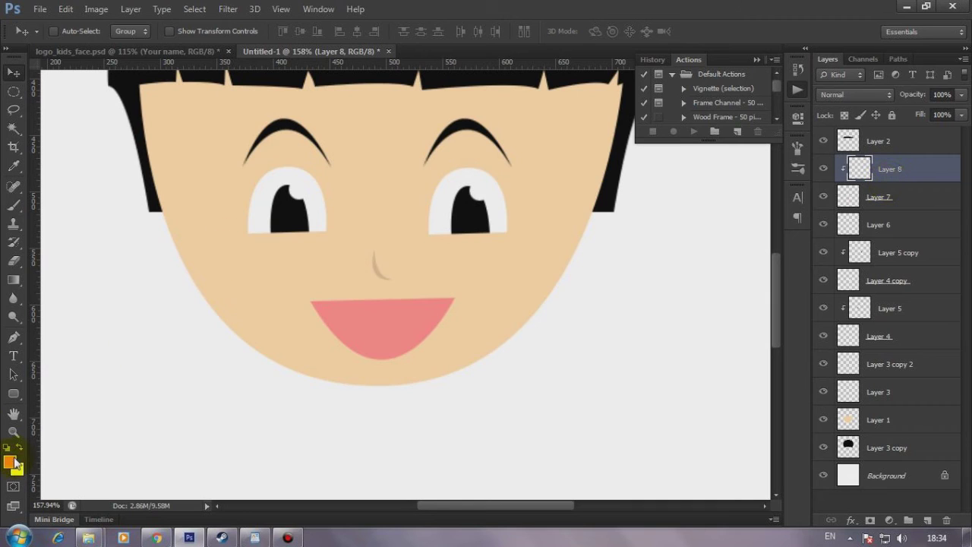
pyautogui.press('p')
pyautogui.click(301, 313)
pyautogui.click(482, 312)
pyautogui.click(473, 295)
pyautogui.click(310, 289)
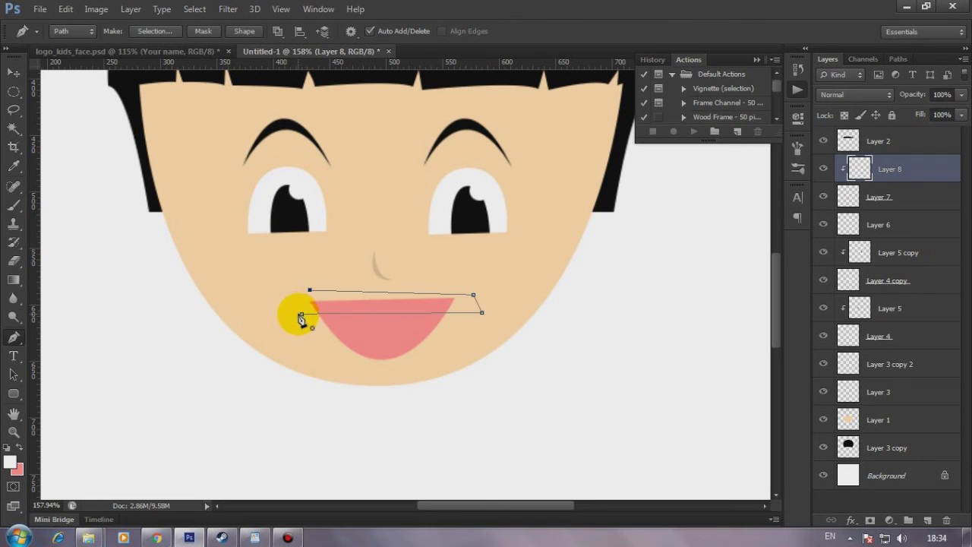
# Step: Fill the teeth strip with white and delete the leftover path
pyautogui.rightClick(262, 273)
pyautogui.click(326, 276)
pyautogui.press('Return')
pyautogui.rightClick(347, 238)
pyautogui.click(380, 220)
pyautogui.scroll(-5, 401, 274)
pyautogui.scroll(1, 434, 325)
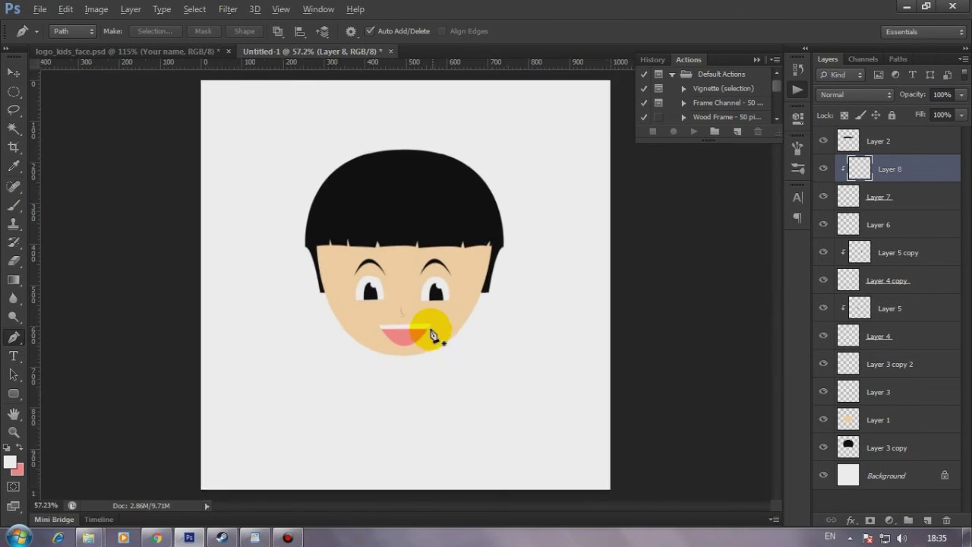
pyautogui.scroll(2, 433, 325)
# Step: Narrow the face on Layer 1 to about 90% width
pyautogui.click(902, 414)
pyautogui.hotkey('ctrl', 't')
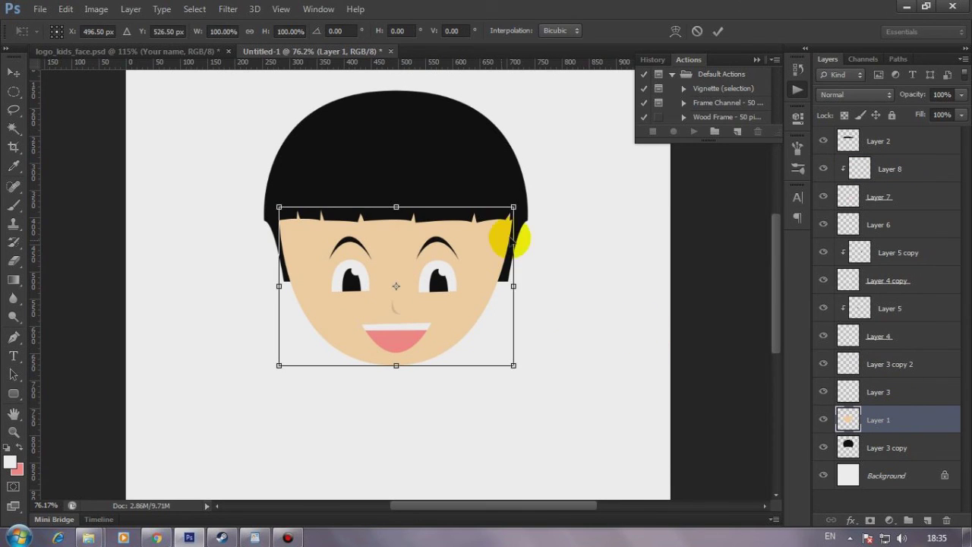
pyautogui.moveTo(512, 285); pyautogui.dragTo(501, 284)
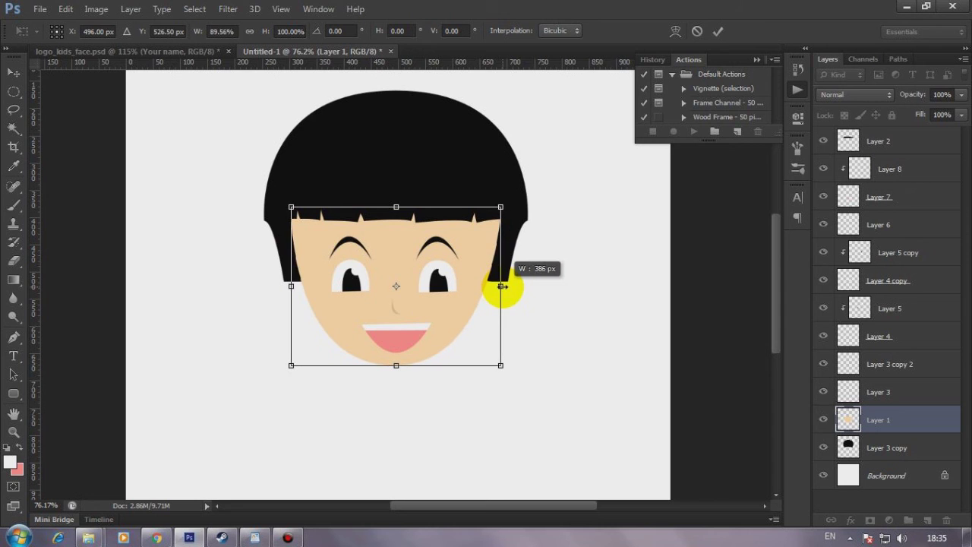
pyautogui.press('Return')
pyautogui.press('p')
# Step: Shrink the bowl-cut hair on Layer 3 copy to about 98%
pyautogui.click(898, 454)
pyautogui.hotkey('ctrl', 't')
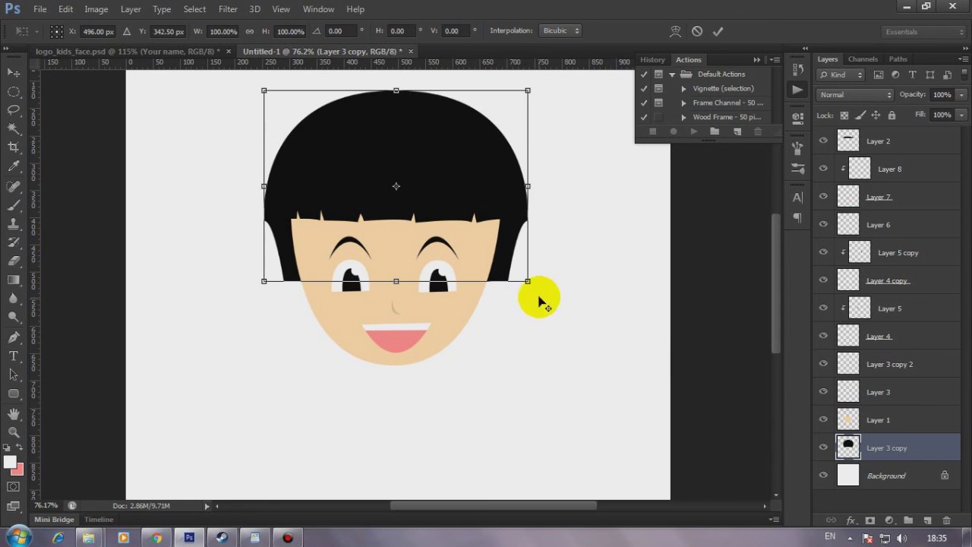
pyautogui.moveTo(524, 278)
pyautogui.mouseDown()
pyautogui.moveTo(509, 278)
pyautogui.moveTo(521, 277)
pyautogui.mouseUp()
pyautogui.press('Return')
pyautogui.press('p')
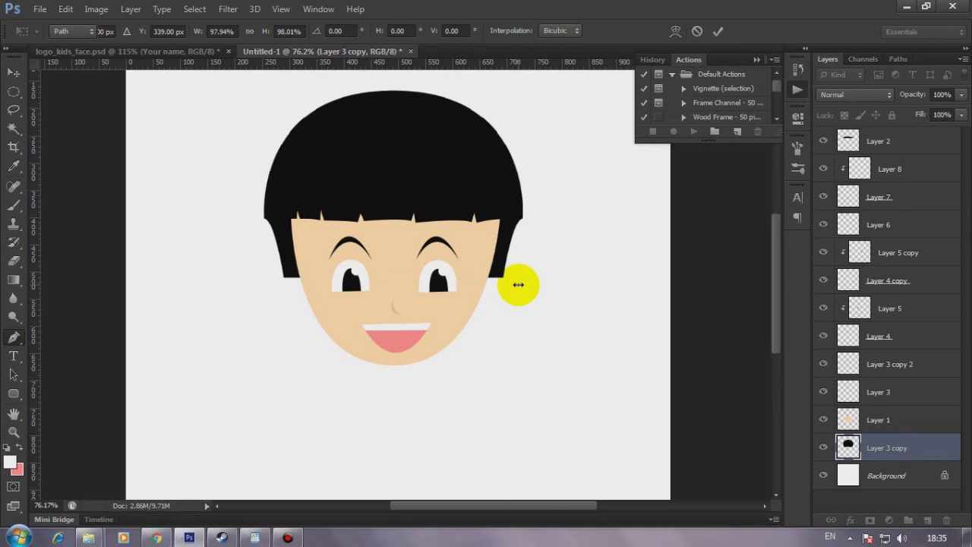
pyautogui.scroll(-3, 516, 293)
pyautogui.scroll(2, 414, 351)
pyautogui.scroll(3, 444, 278)
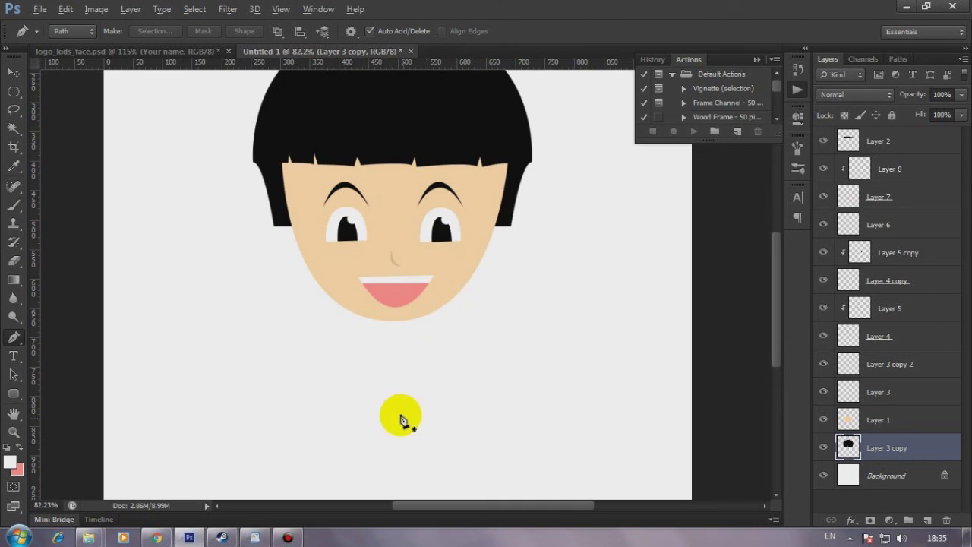
# Step: With the Type tool active, set the foreground colour to near-black #1a1a1a
pyautogui.click(13, 355)
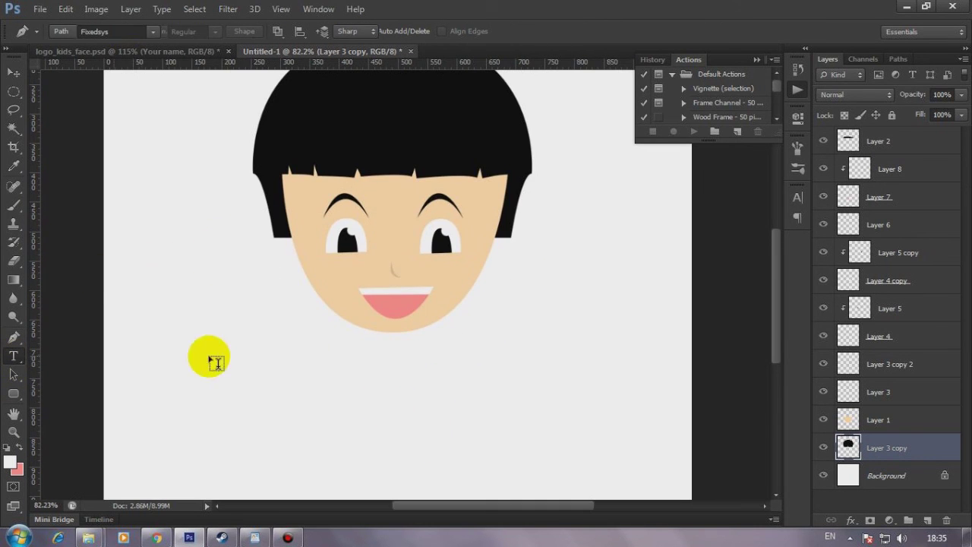
pyautogui.click(12, 463)
pyautogui.doubleClick(759, 365)
pyautogui.write('1')
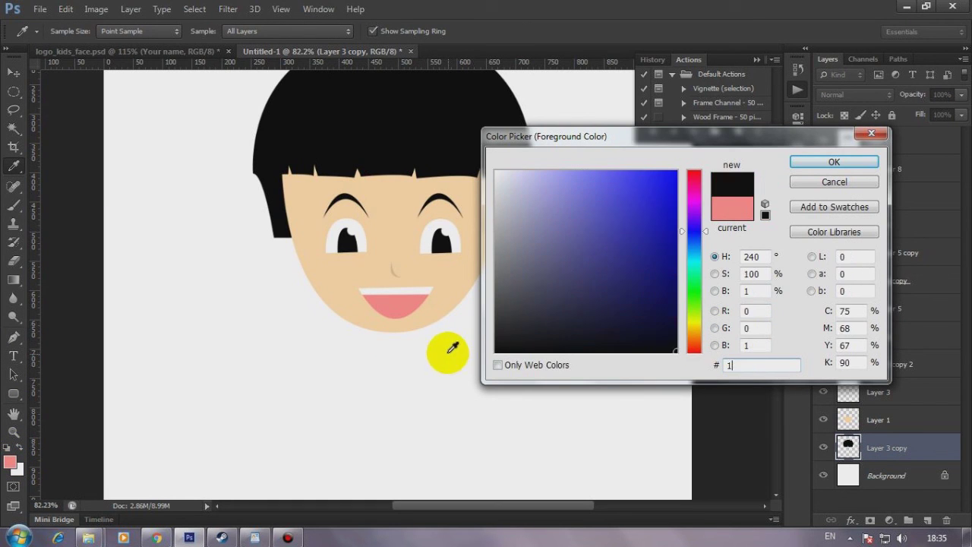
pyautogui.write('a1a1a')
pyautogui.press('Return')
# Step: Type the PatiphanTuts title at 72 px below the face and duplicate it as a second line
pyautogui.click(365, 373)
pyautogui.write('Patiphan')
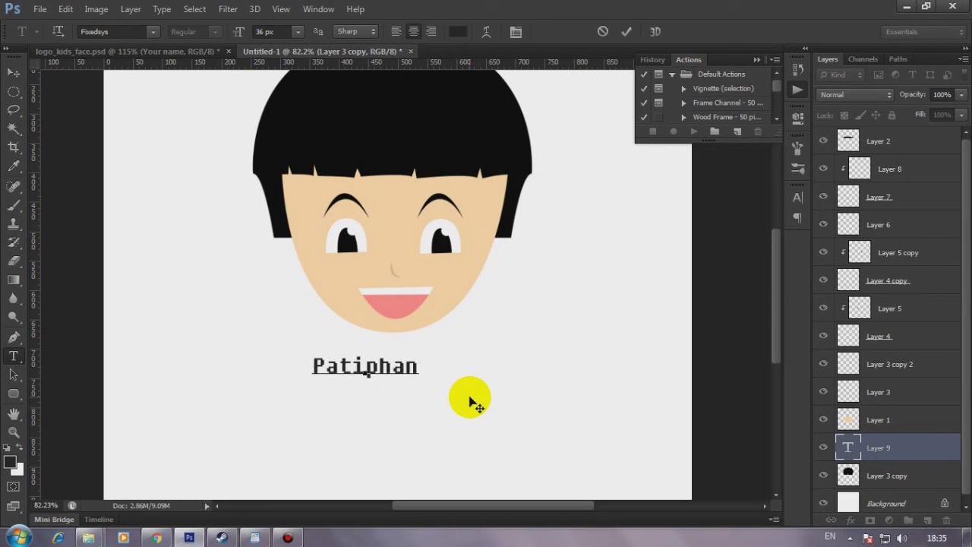
pyautogui.write('Tuts')
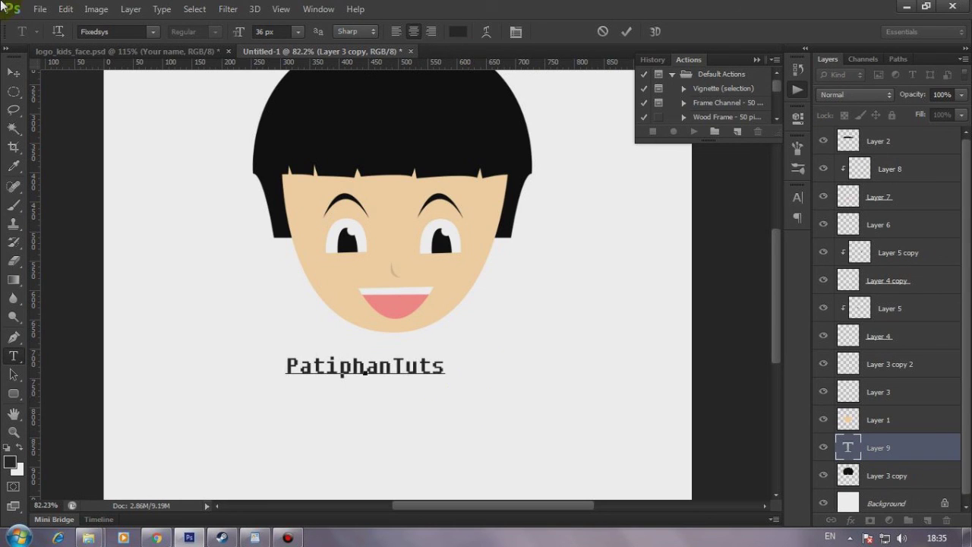
pyautogui.hotkey('ctrl', 'a')
pyautogui.click(272, 31)
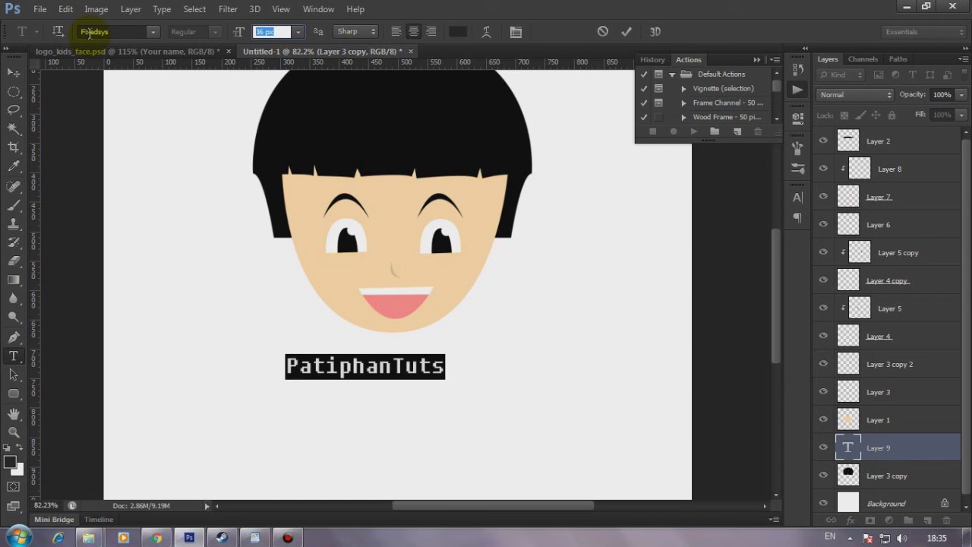
pyautogui.write('72')
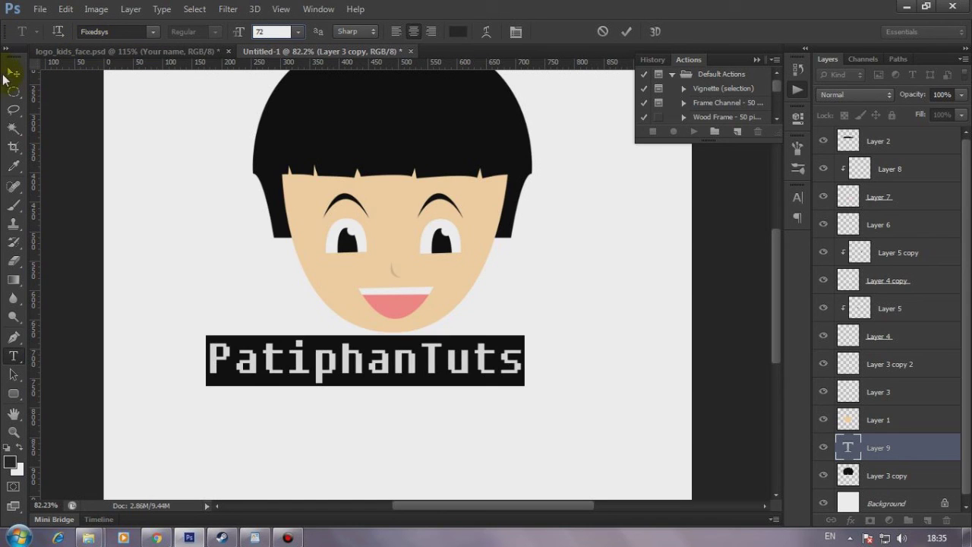
pyautogui.click(12, 73)
pyautogui.moveTo(380, 372)
pyautogui.mouseDown()
pyautogui.moveTo(423, 380)
pyautogui.moveTo(425, 413)
pyautogui.mouseUp()
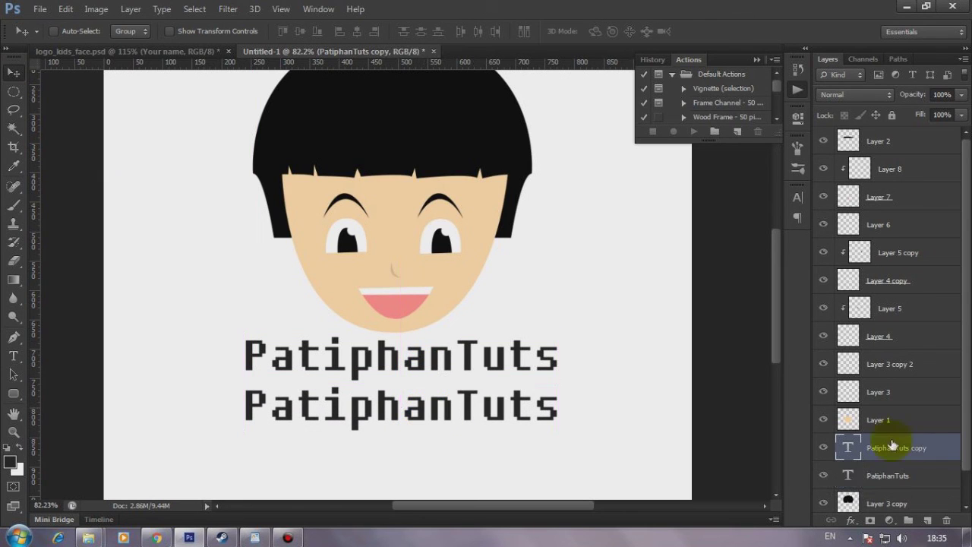
# Step: Change the copied line to 'Photoshop Tutorial' at 36 px
pyautogui.doubleClick(847, 446)
pyautogui.write('Photoshop Tu')
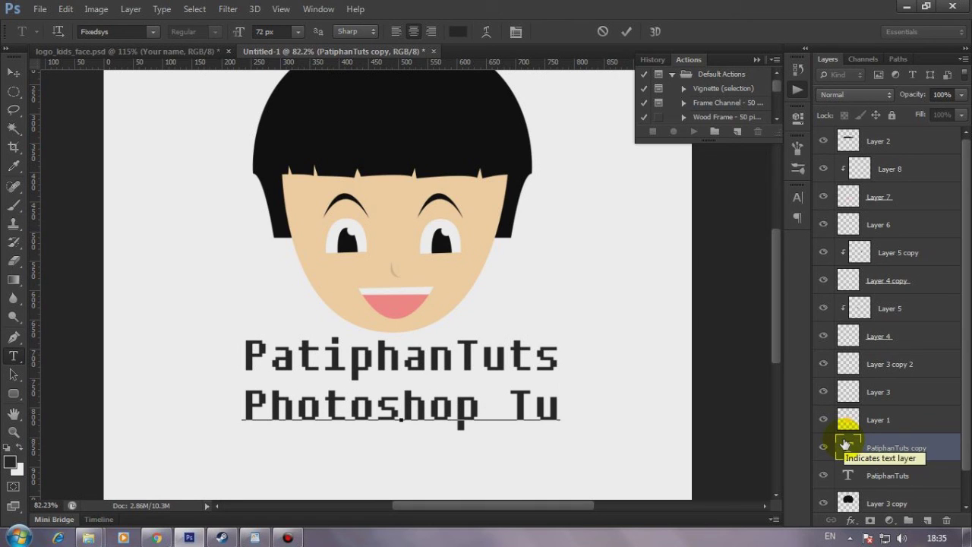
pyautogui.write('torial')
pyautogui.hotkey('ctrl', 'a')
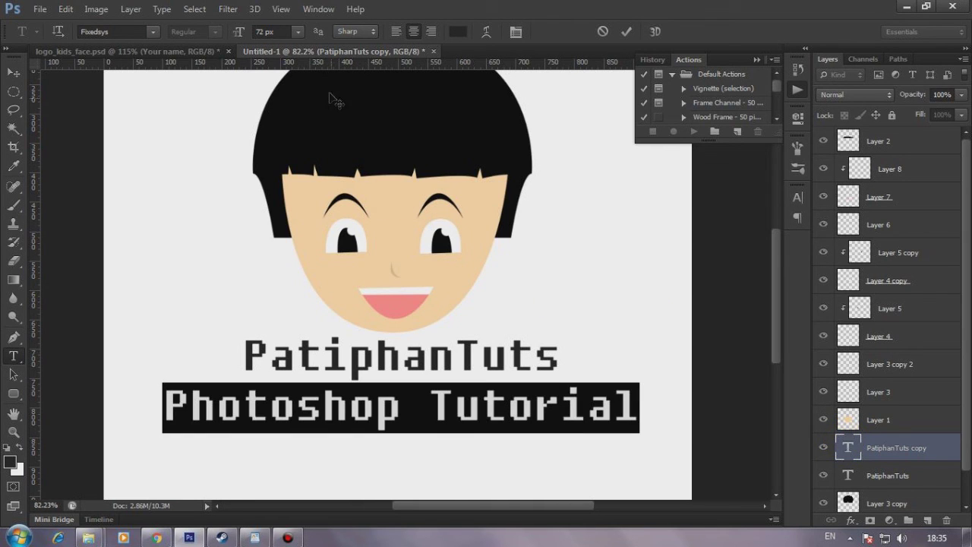
pyautogui.write('3')
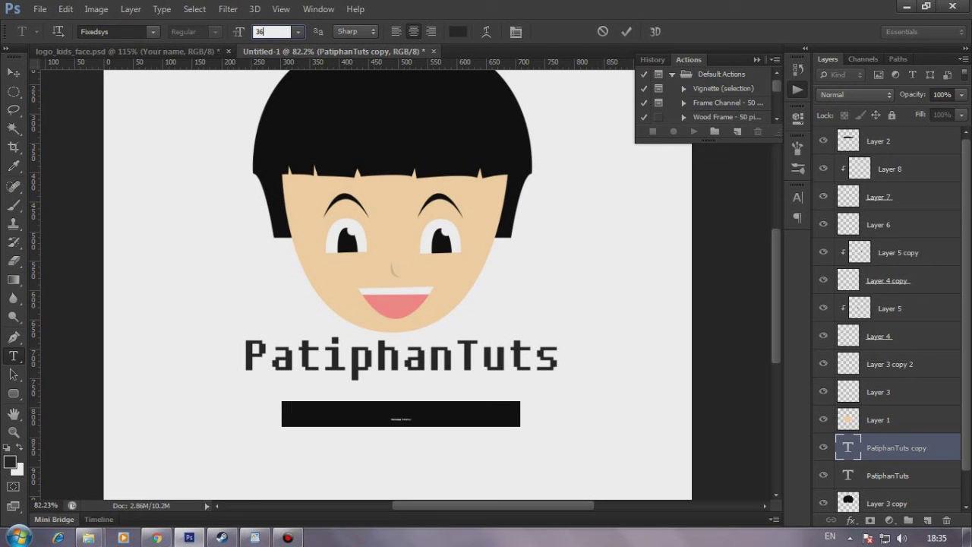
pyautogui.write('6')
pyautogui.click(23, 74)
# Step: Move the subtitle up, centred under PatiphanTuts, and fit the whole canvas in view
pyautogui.moveTo(401, 413); pyautogui.dragTo(405, 406)
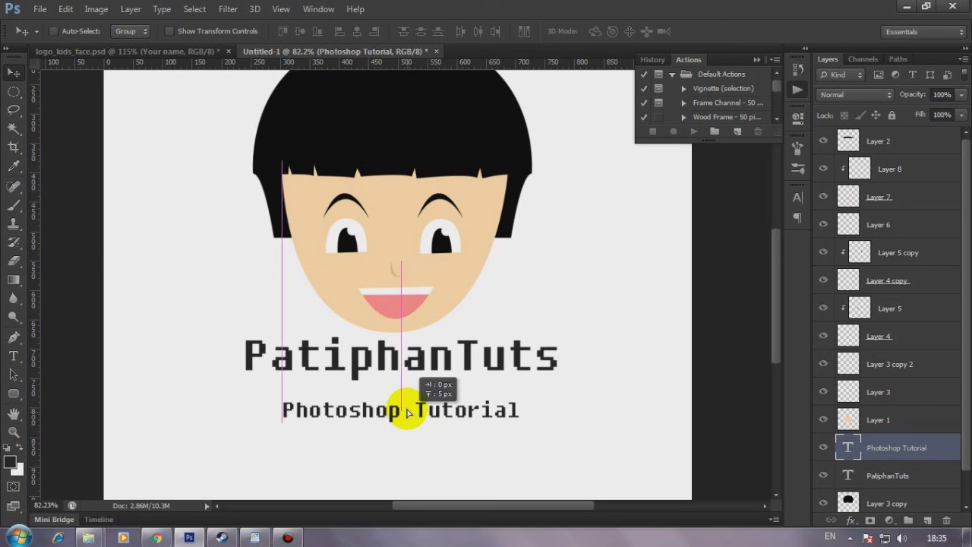
pyautogui.hotkey('ctrl', '0')
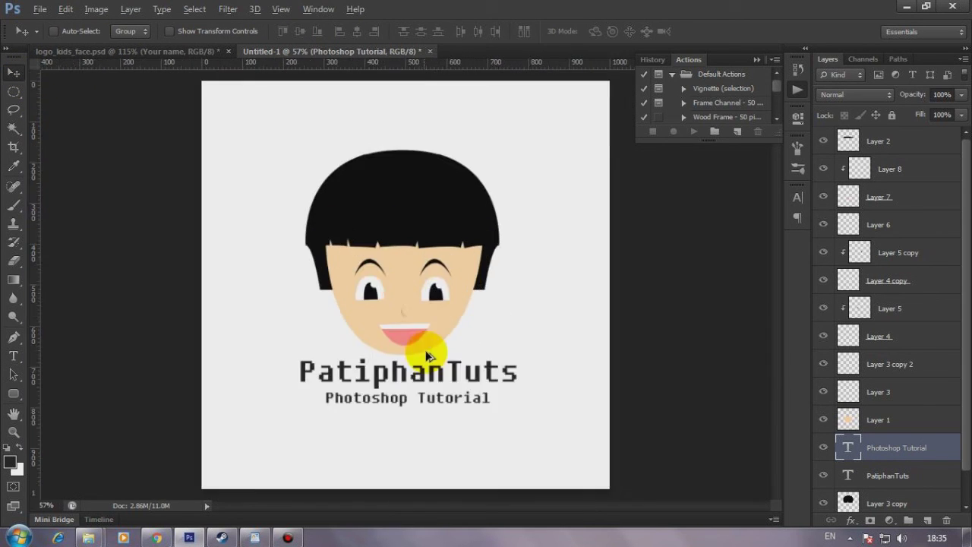
pyautogui.scroll(-1, 896, 342)
pyautogui.click(912, 445)
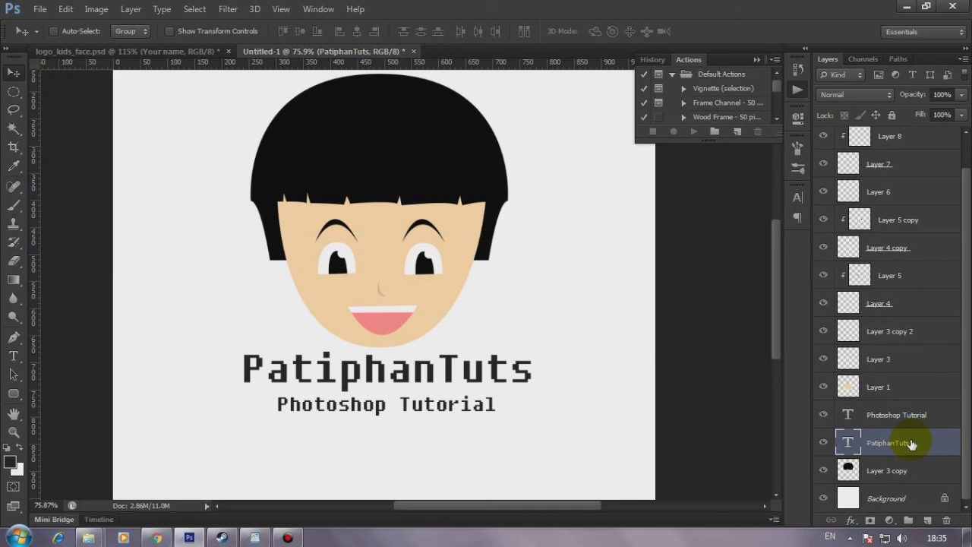
# Step: Select both text layers and nudge the title and subtitle down together
pyautogui.keyDown('shift'); pyautogui.click(924, 427); pyautogui.keyUp('shift')
pyautogui.hotkey('shift', 'Down')
pyautogui.hotkey('shift', 'Down')
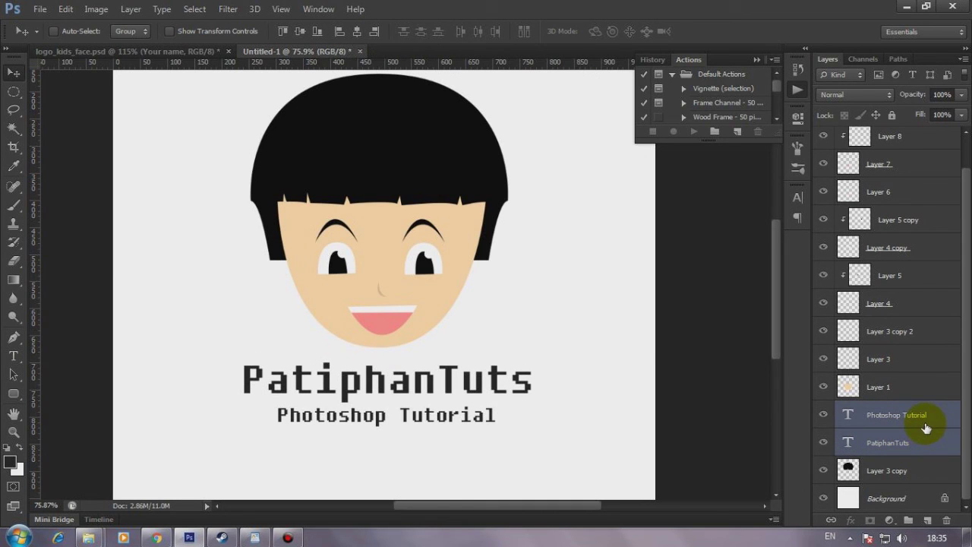
pyautogui.scroll(-2, 494, 336)
pyautogui.hotkey('ctrl', '0')
# Step: Start a Free Transform on the hair layer, then cancel it without changes
pyautogui.click(889, 470)
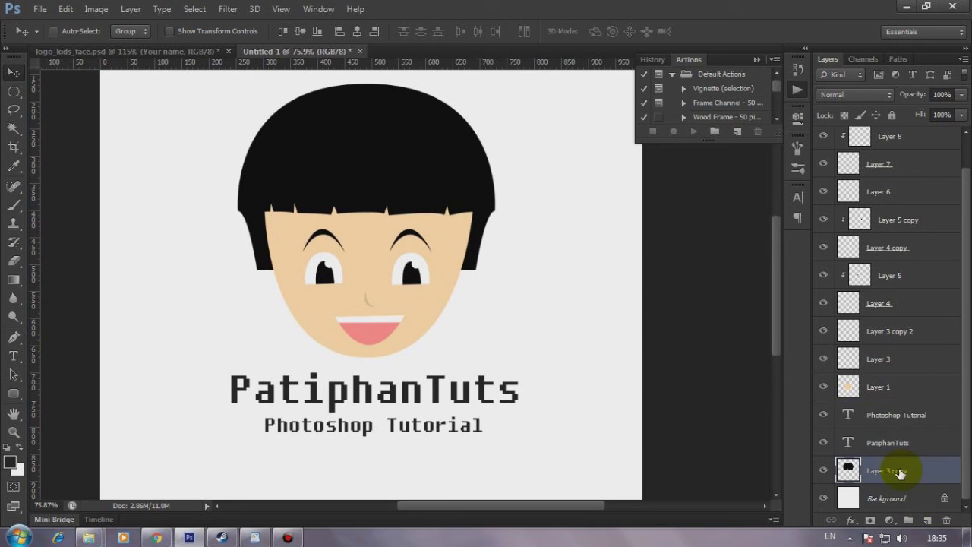
pyautogui.hotkey('ctrl', 't')
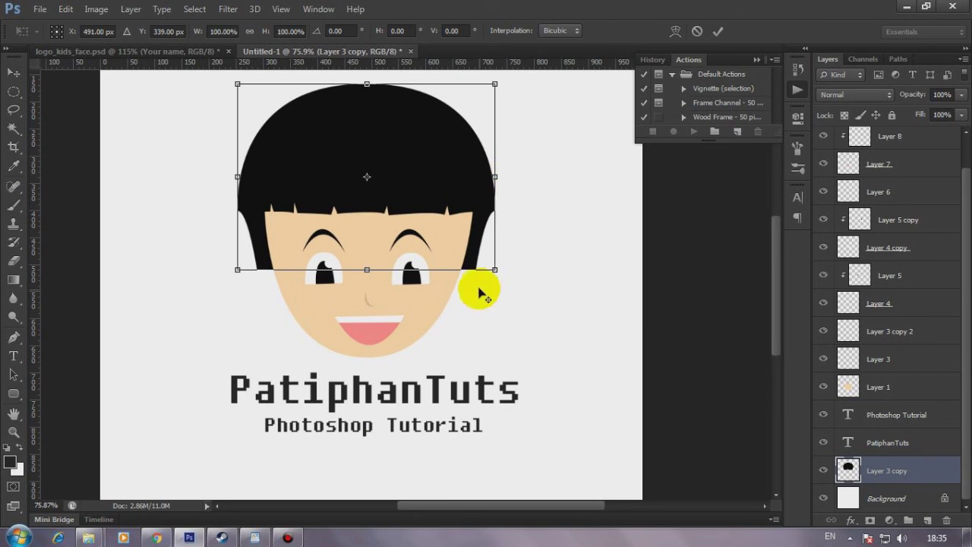
pyautogui.hotkey('alt', 'space')
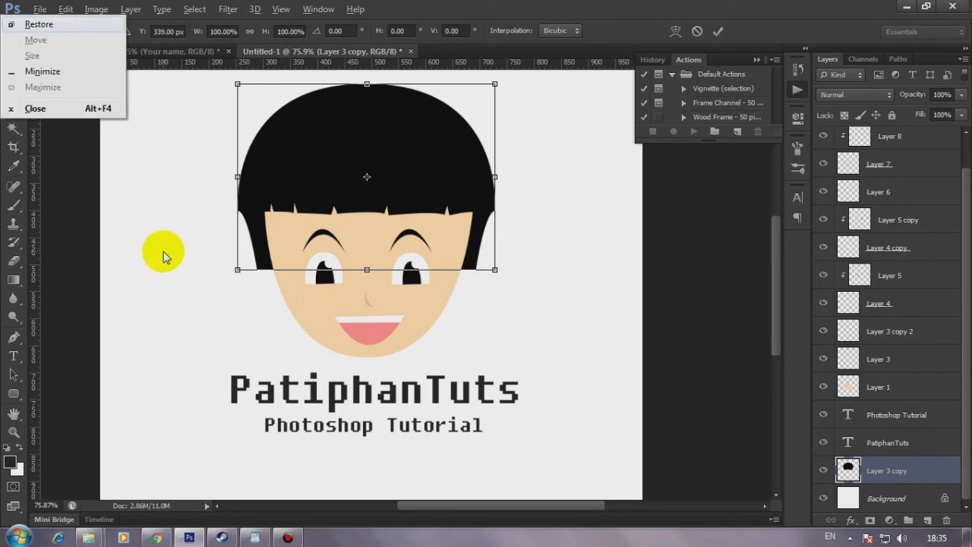
pyautogui.press('Escape')
pyautogui.press('Escape')
# Step: Scroll through the view to review the finished logo
pyautogui.scroll(-2, 322, 250)
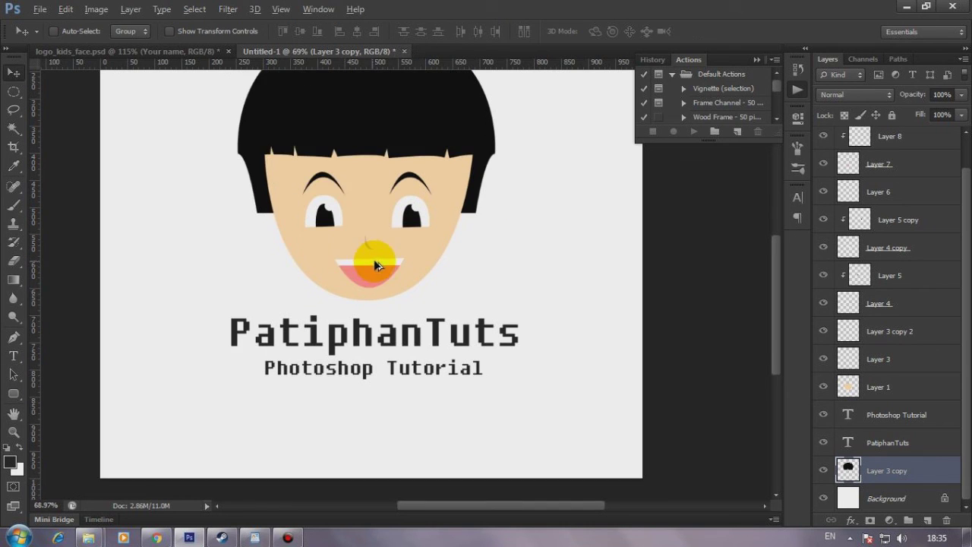
pyautogui.scroll(-2, 374, 259)
pyautogui.scroll(1, 434, 318)
pyautogui.scroll(-1, 440, 321)
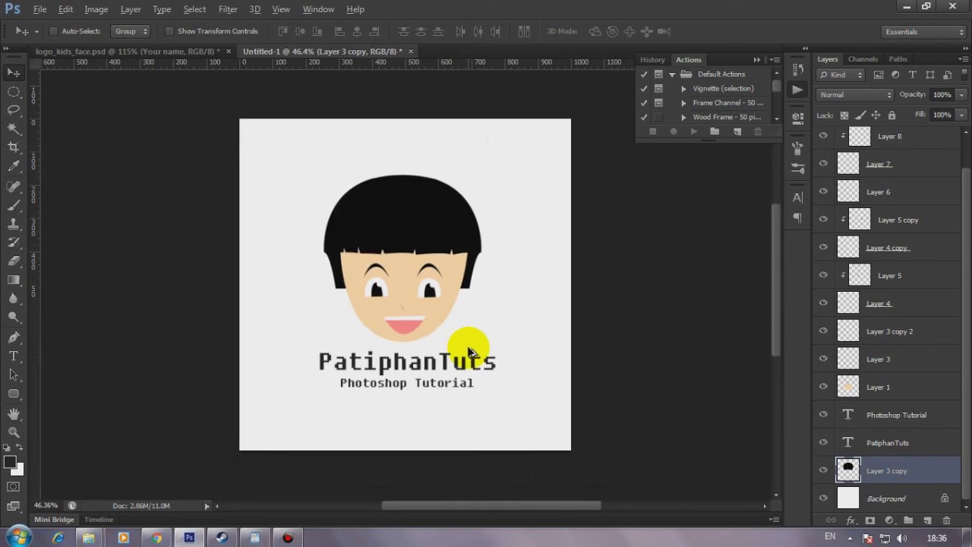
pyautogui.scroll(-1, 461, 342)
pyautogui.scroll(1, 463, 382)
pyautogui.scroll(-2, 434, 369)
pyautogui.scroll(2, 494, 373)
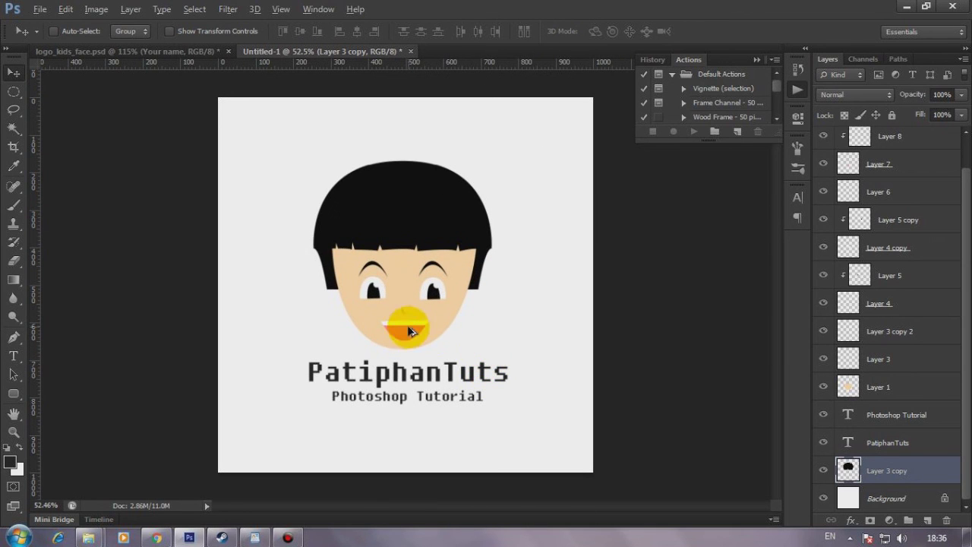